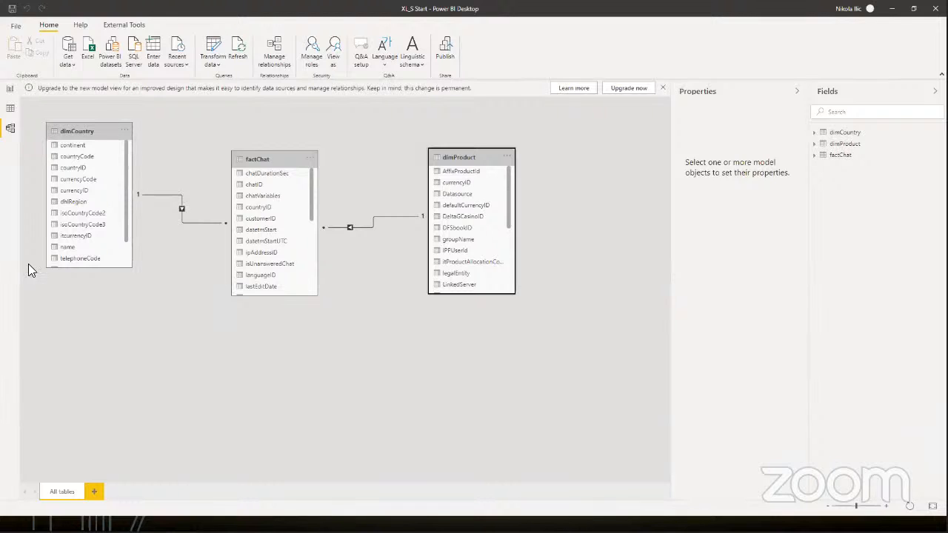
# Step: Show the factChat table in Data view and examine its records and row count
pyautogui.click(12, 109)
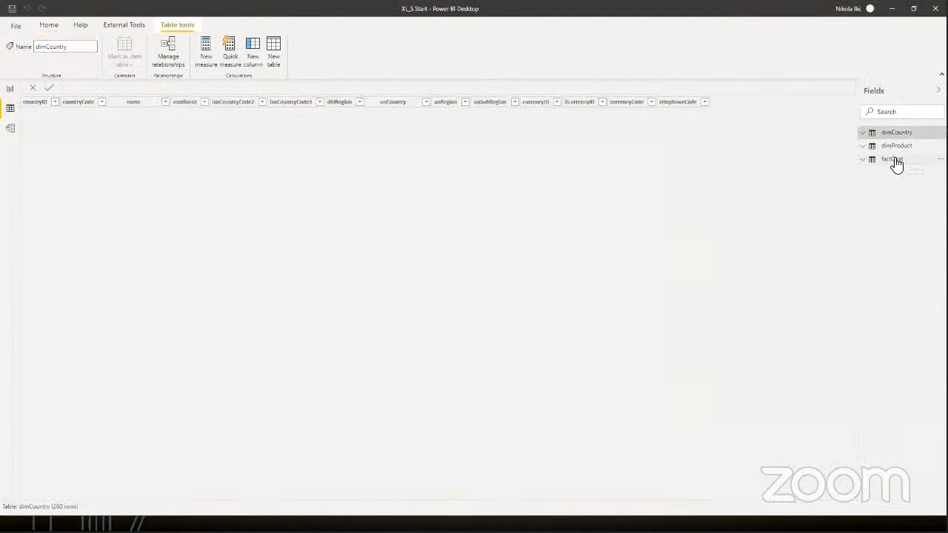
pyautogui.click(892, 160)
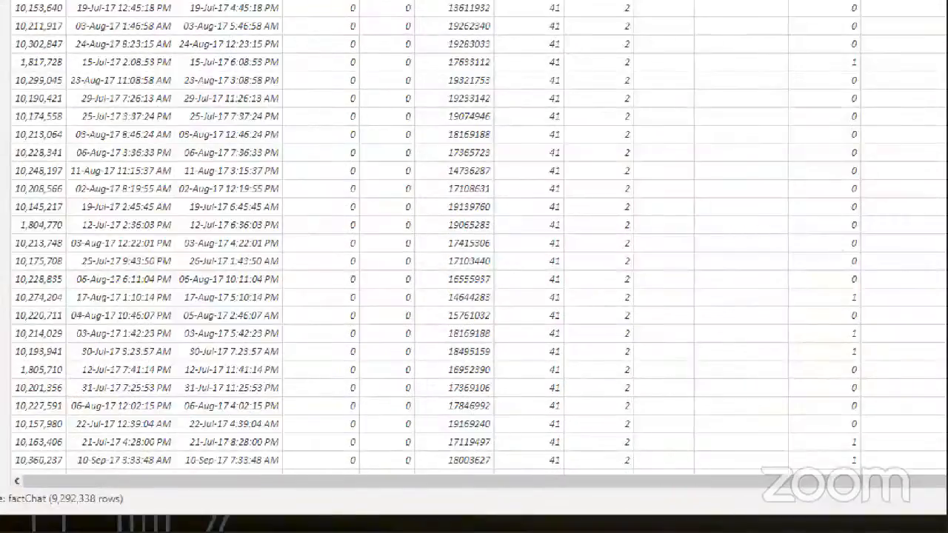
pyautogui.click(68, 482)
pyautogui.moveTo(67, 483); pyautogui.dragTo(78, 482)
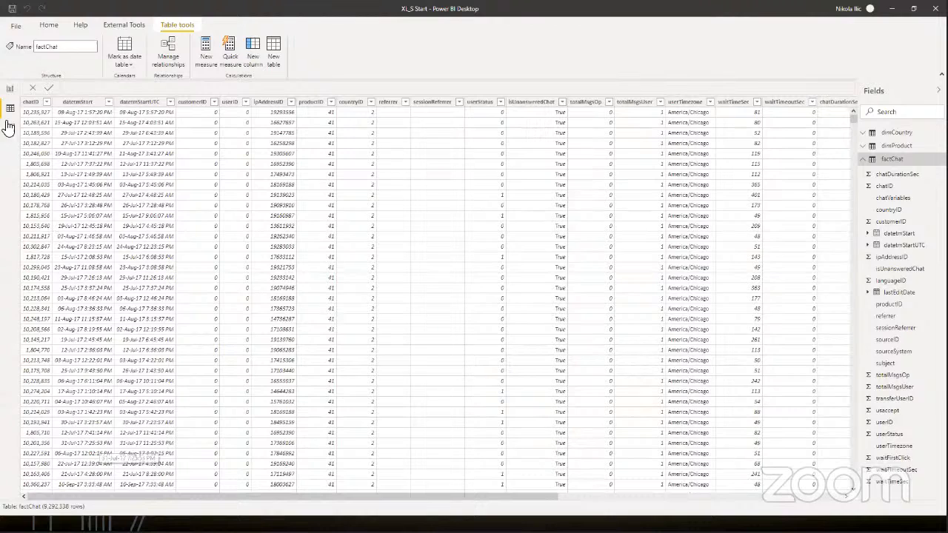
# Step: Return to the report page, launch DAX Studio from the external tools, and enlarge its metadata and output panes
pyautogui.click(10, 91)
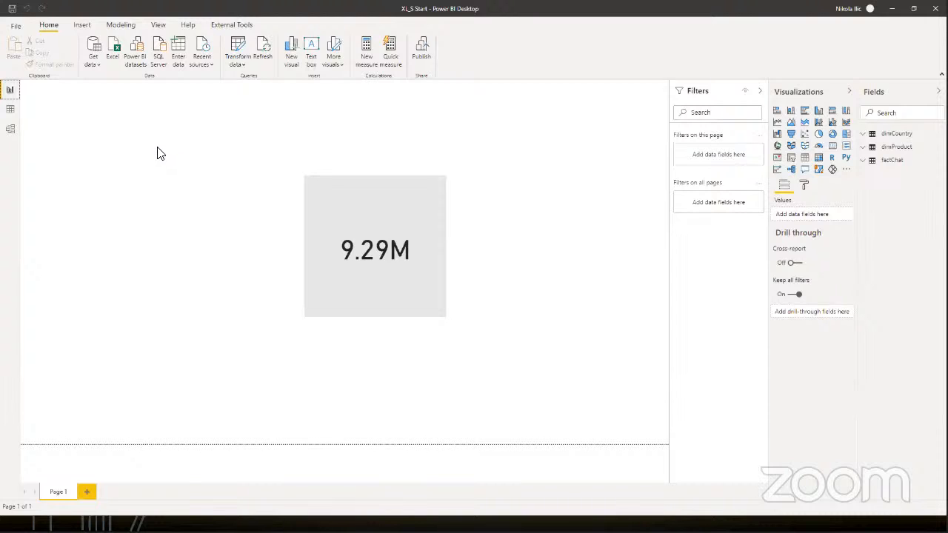
pyautogui.click(226, 27)
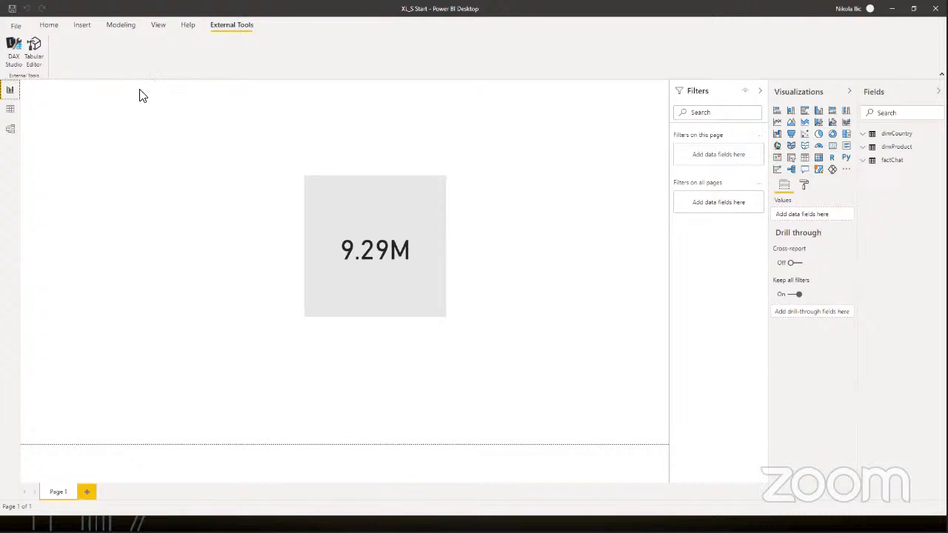
pyautogui.click(16, 54)
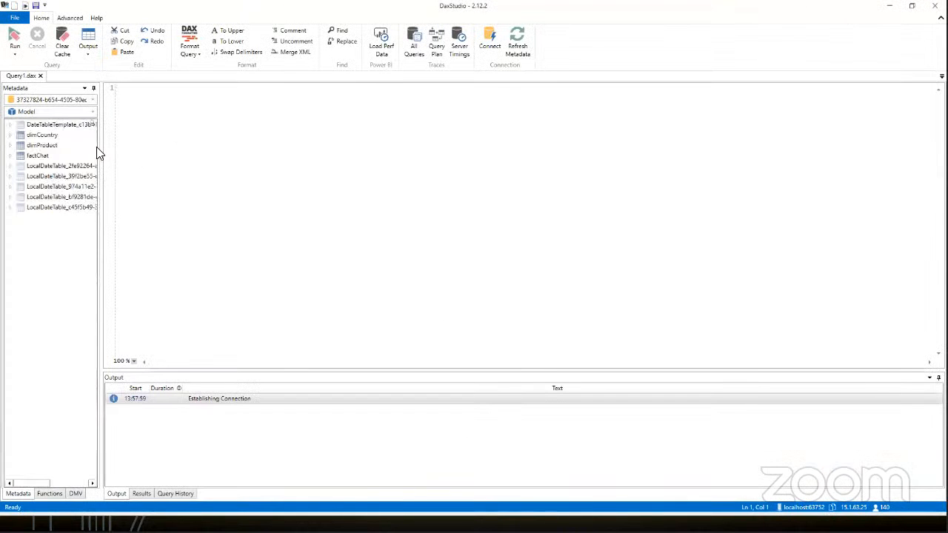
pyautogui.moveTo(97, 151); pyautogui.dragTo(124, 146)
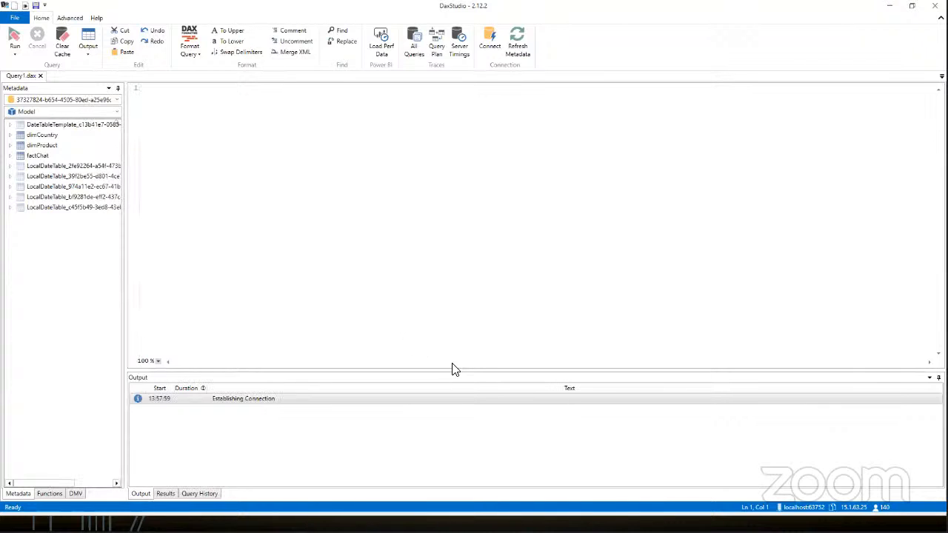
pyautogui.moveTo(454, 366); pyautogui.dragTo(464, 229)
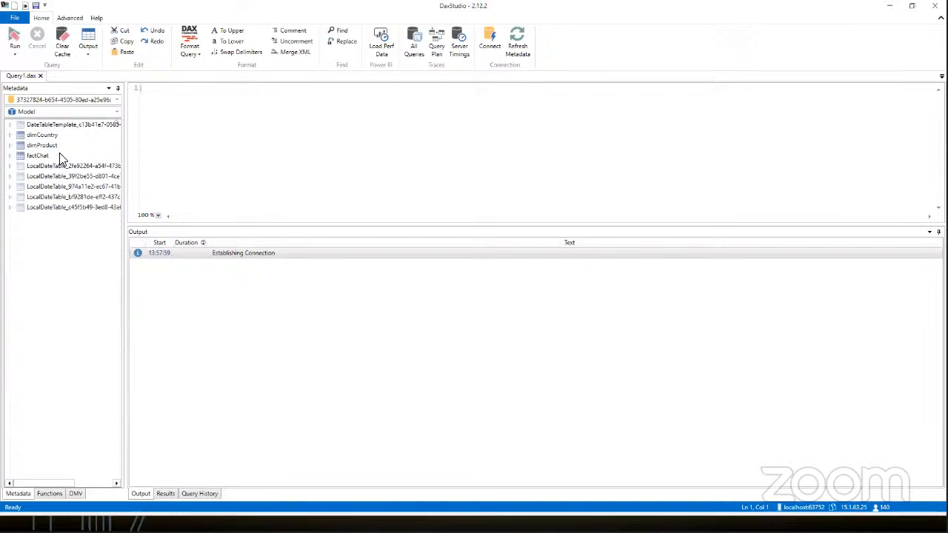
# Step: Examine the tables listed in the model metadata, noting the hidden LocalDateTable entries beside the dimension and fact tables
pyautogui.moveTo(28, 95)
pyautogui.mouseDown()
pyautogui.moveTo(202, 95)
pyautogui.moveTo(236, 305)
pyautogui.moveTo(27, 291)
pyautogui.mouseUp()
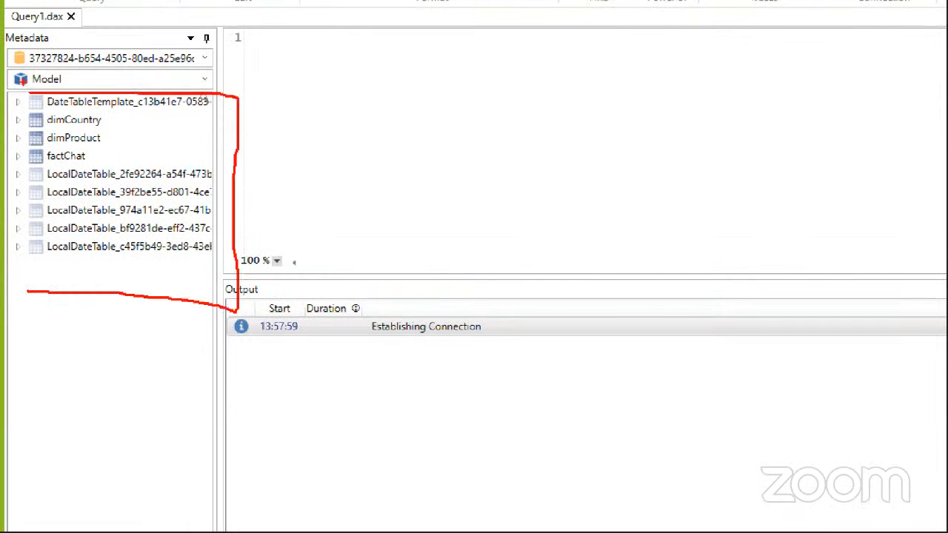
pyautogui.moveTo(26, 90); pyautogui.dragTo(45, 304)
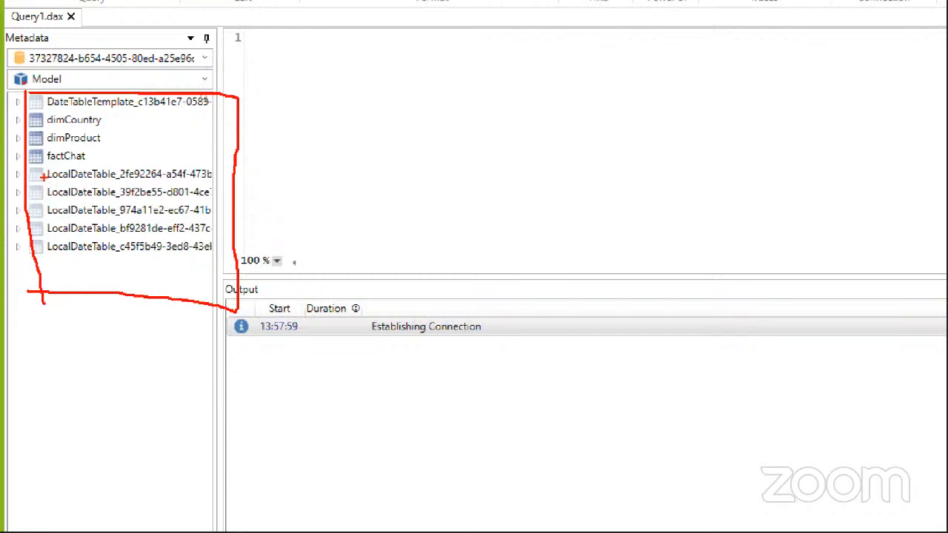
pyautogui.moveTo(44, 178); pyautogui.dragTo(211, 182)
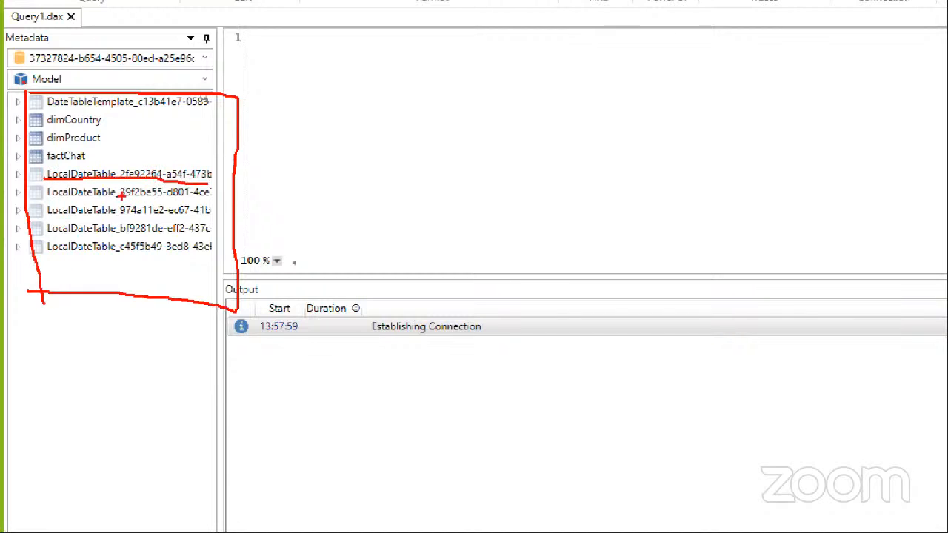
pyautogui.moveTo(44, 199); pyautogui.dragTo(218, 197)
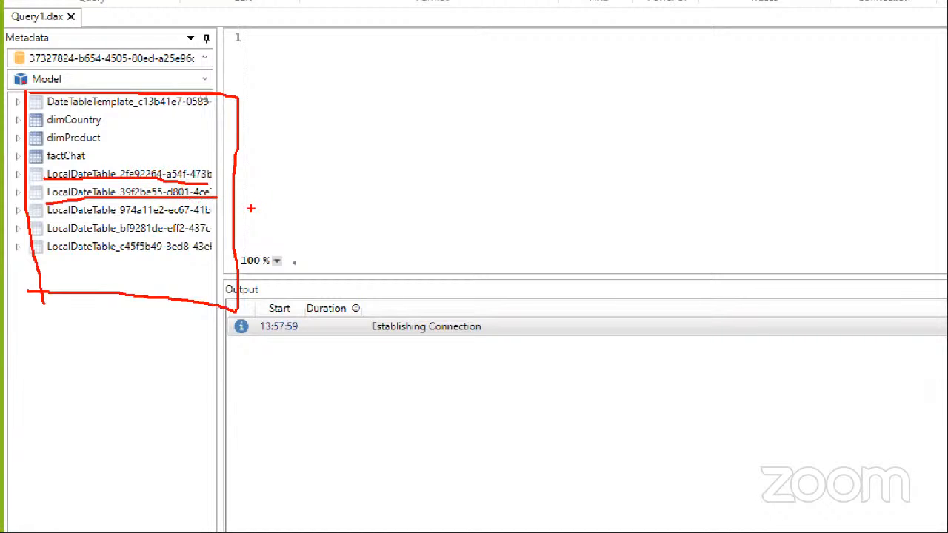
pyautogui.press('Escape')
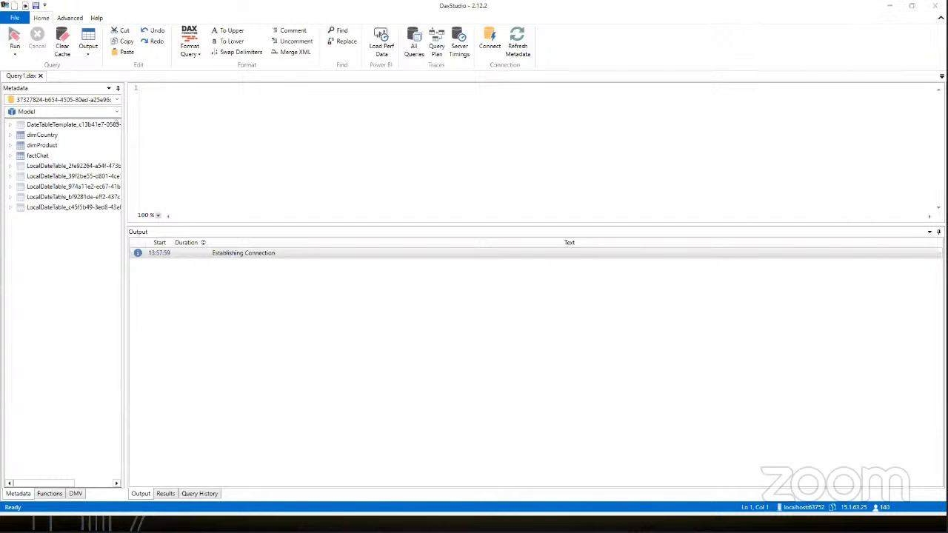
# Step: Switch to File Explorer to check the size of the XL_S Start file in the EiE folder, and return to DAX Studio
pyautogui.hotkey('alt', 'Tab')
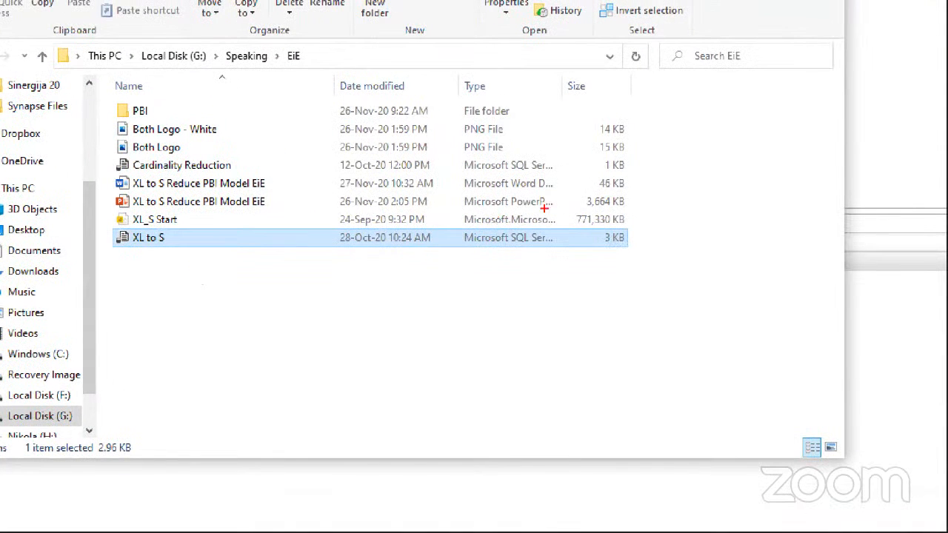
pyautogui.moveTo(577, 227)
pyautogui.mouseDown()
pyautogui.moveTo(626, 228)
pyautogui.moveTo(628, 213)
pyautogui.moveTo(572, 210)
pyautogui.mouseUp()
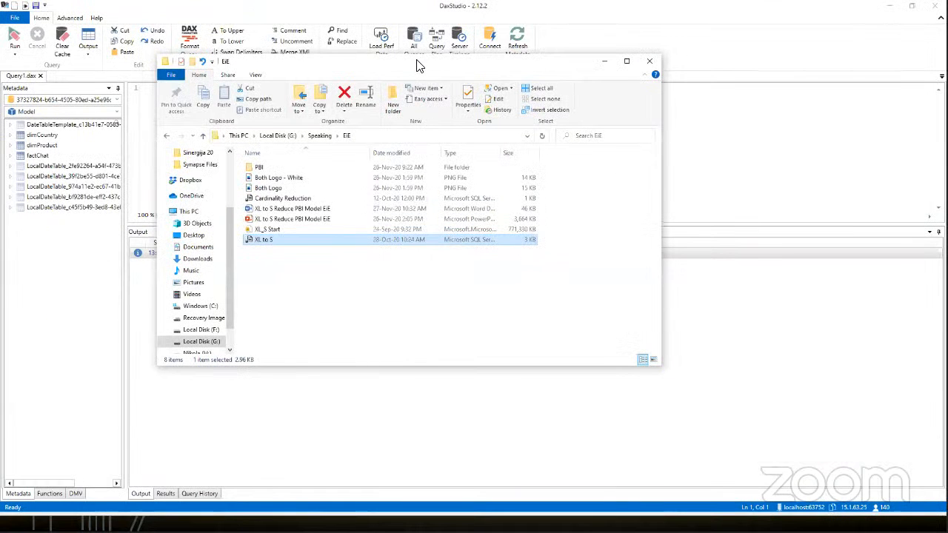
pyautogui.hotkey('alt', 'Tab')
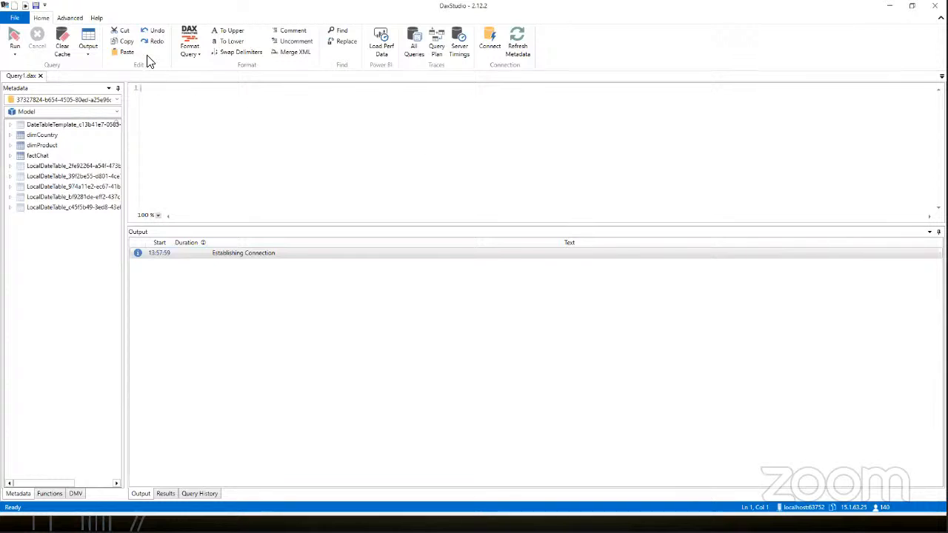
# Step: Generate the VertiPaq Analyzer metrics for the model and widen the metric columns, including % DB, to show full values
pyautogui.click(70, 20)
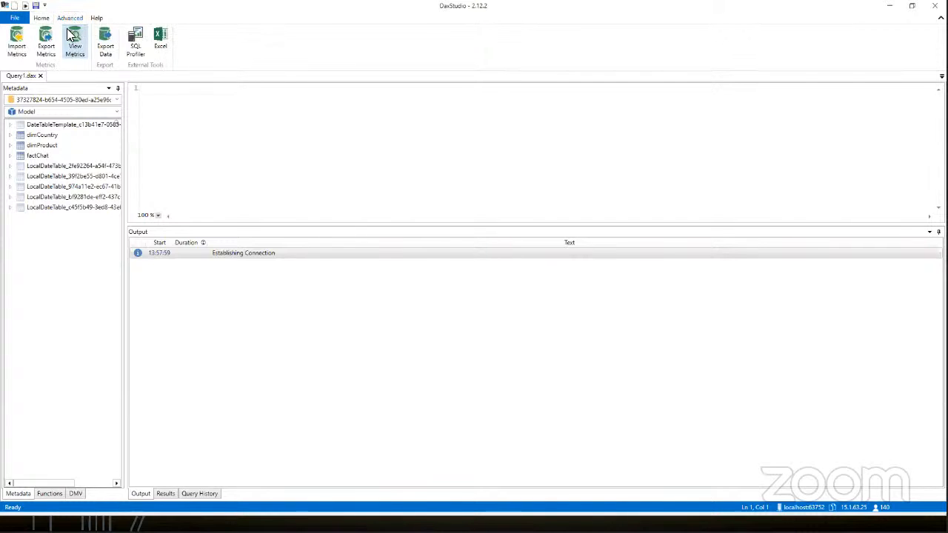
pyautogui.click(74, 45)
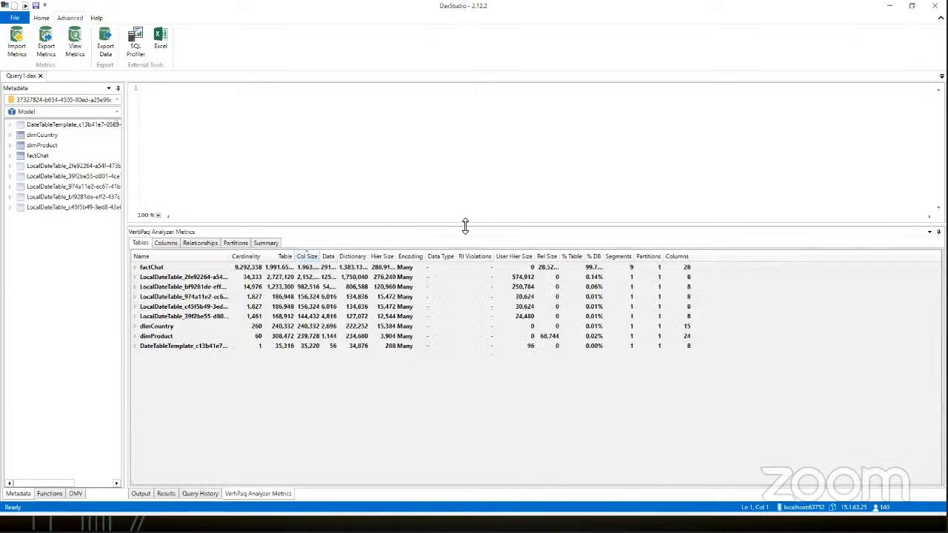
pyautogui.moveTo(466, 226); pyautogui.dragTo(468, 172)
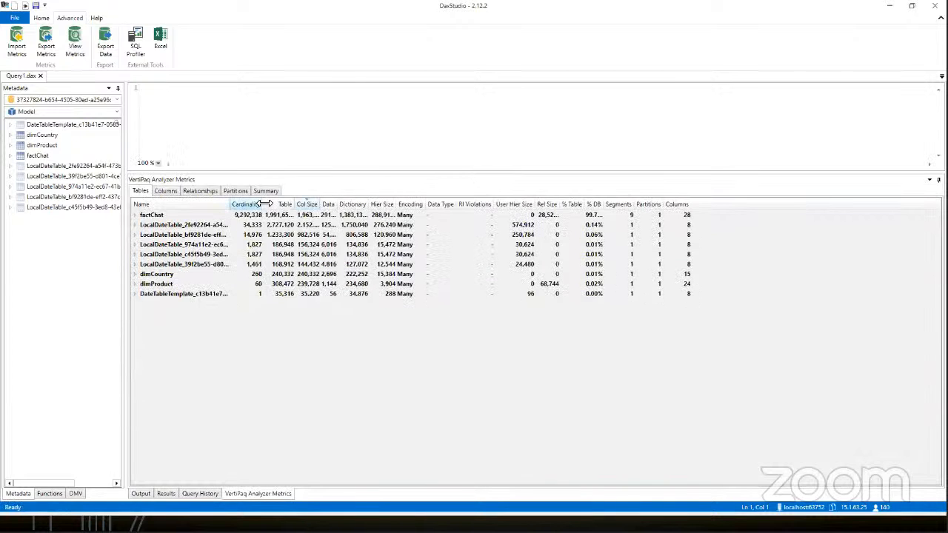
pyautogui.moveTo(265, 204); pyautogui.dragTo(484, 204)
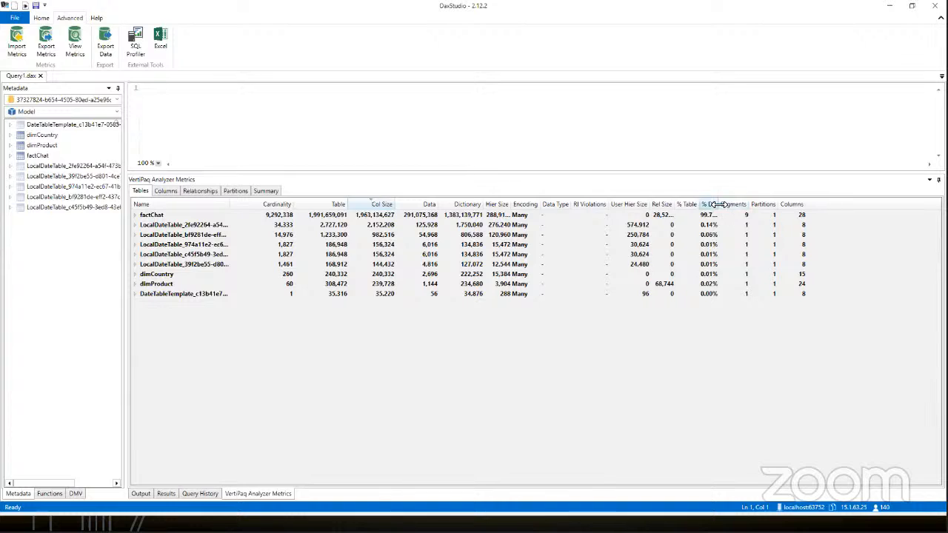
pyautogui.moveTo(718, 204); pyautogui.dragTo(733, 204)
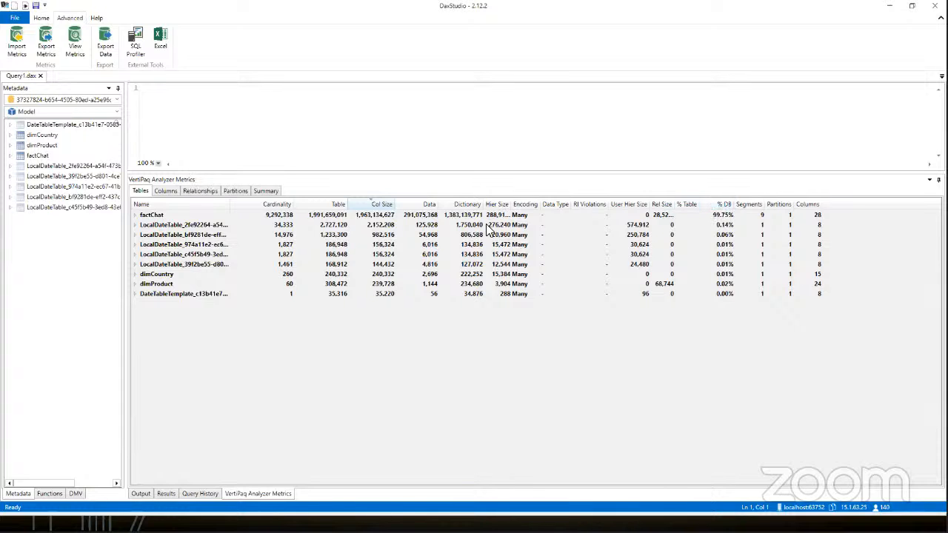
pyautogui.hotkey('ctrl', '1')
pyautogui.click(123, 225)
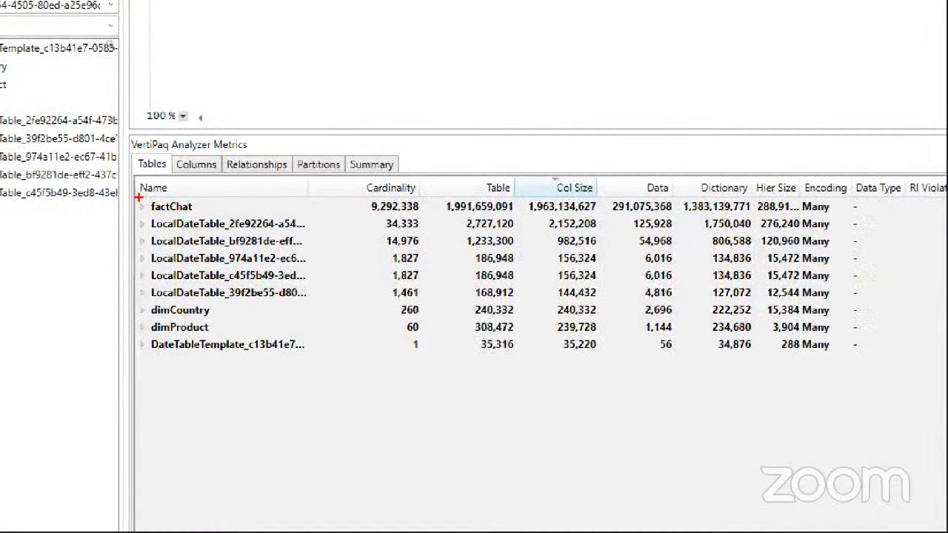
pyautogui.moveTo(139, 197)
pyautogui.mouseDown()
pyautogui.moveTo(152, 214)
pyautogui.moveTo(128, 199)
pyautogui.mouseUp()
pyautogui.press('Escape')
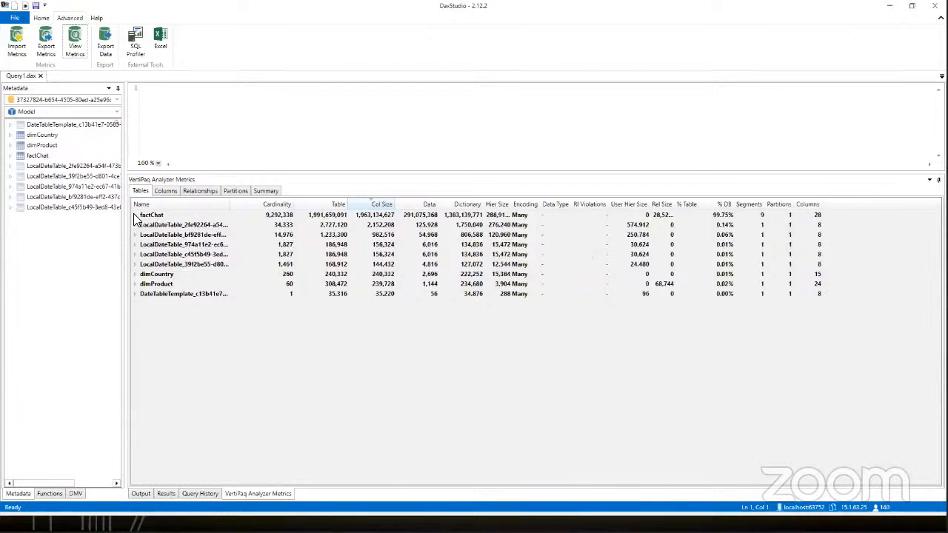
# Step: Expand factChat in the table metrics and examine datetmStart's column, data, dictionary and hierarchy sizes, plus the HASH and VALUE encodings
pyautogui.click(135, 214)
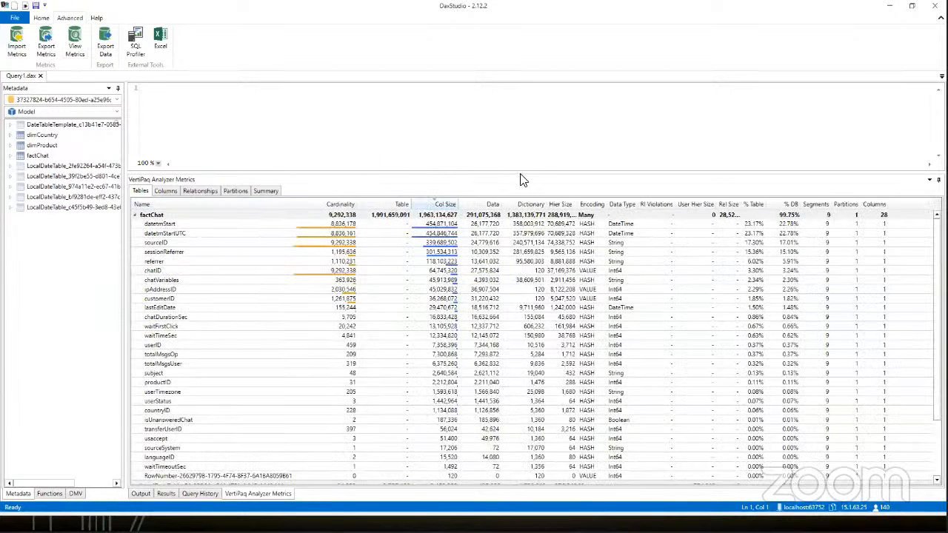
pyautogui.moveTo(523, 172); pyautogui.dragTo(523, 116)
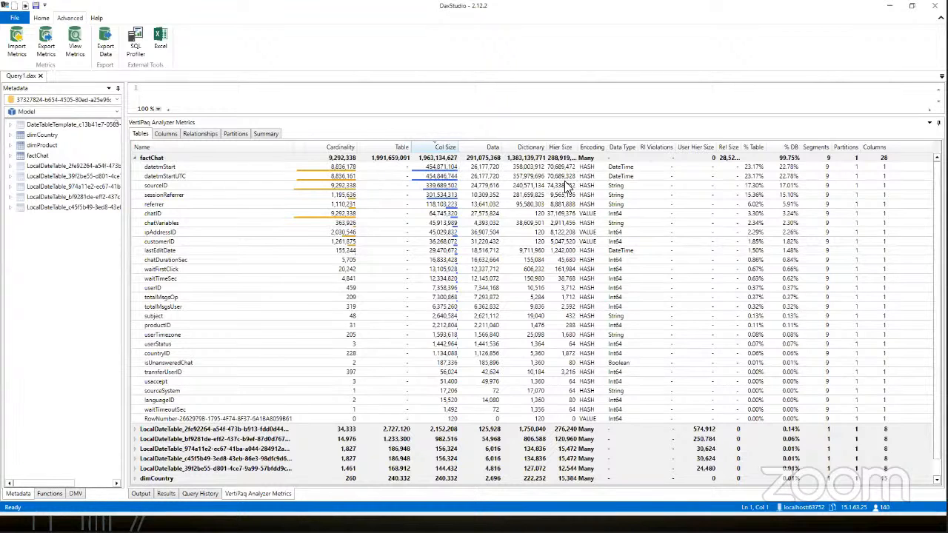
pyautogui.hotkey('ctrl', '1')
pyautogui.click(396, 155)
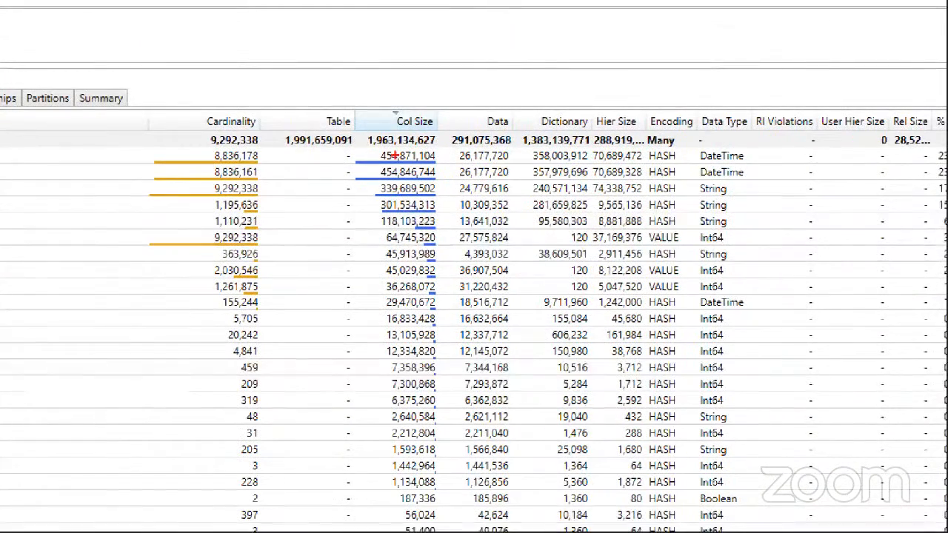
pyautogui.moveTo(370, 147)
pyautogui.mouseDown()
pyautogui.moveTo(370, 159)
pyautogui.moveTo(516, 160)
pyautogui.moveTo(578, 170)
pyautogui.moveTo(591, 148)
pyautogui.moveTo(652, 168)
pyautogui.mouseUp()
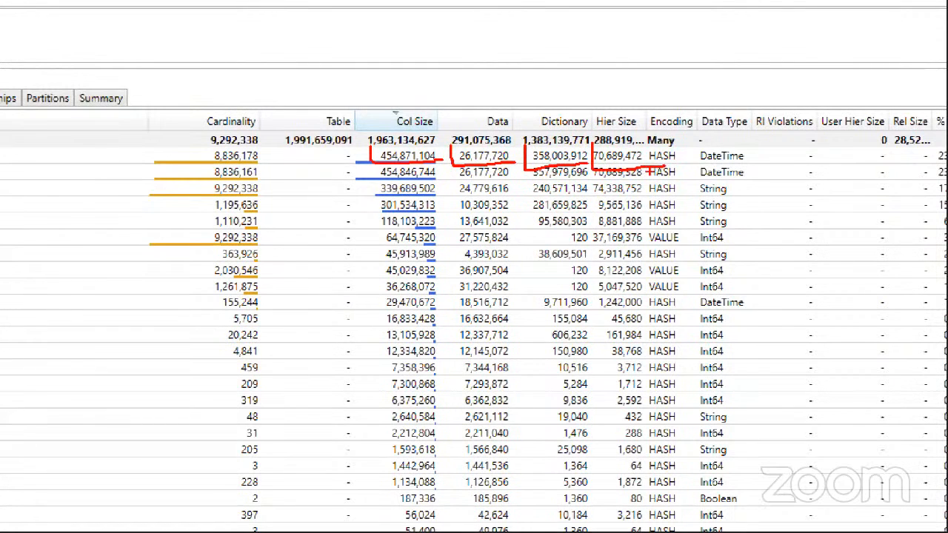
pyautogui.moveTo(648, 153)
pyautogui.mouseDown()
pyautogui.moveTo(690, 169)
pyautogui.moveTo(660, 148)
pyautogui.mouseUp()
pyautogui.moveTo(671, 232)
pyautogui.mouseDown()
pyautogui.moveTo(650, 228)
pyautogui.moveTo(670, 230)
pyautogui.mouseUp()
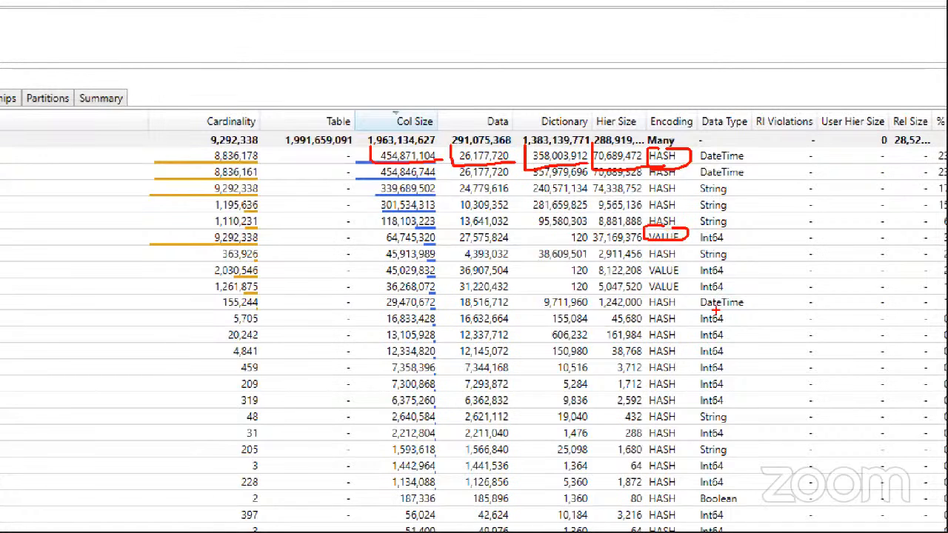
pyautogui.press('Escape')
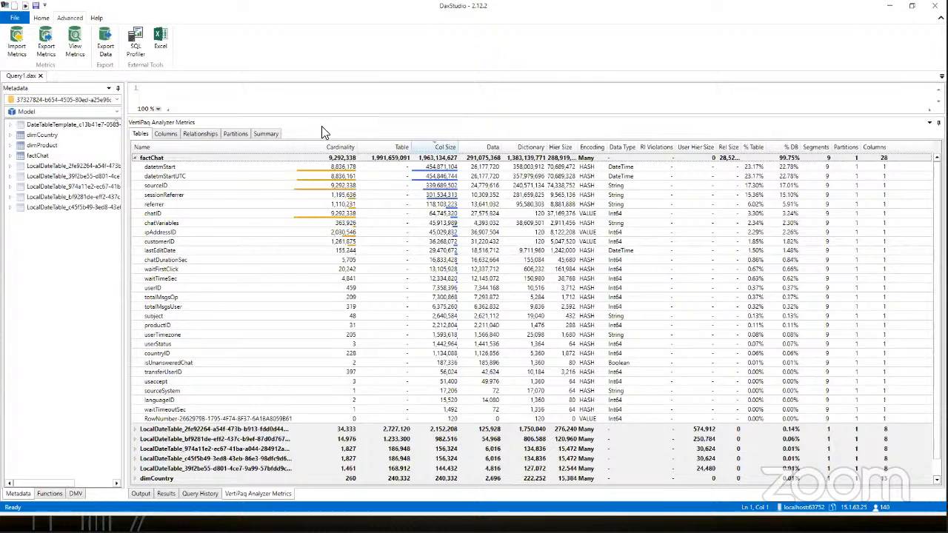
# Step: Show the metrics summary and check the data model's total size
pyautogui.click(266, 134)
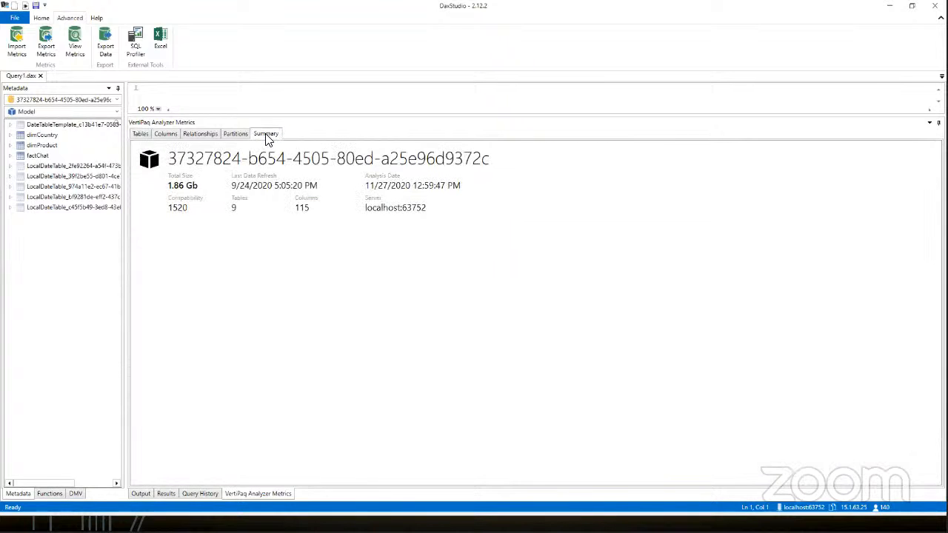
pyautogui.hotkey('ctrl', '1')
pyautogui.click(203, 200)
pyautogui.moveTo(130, 139)
pyautogui.mouseDown()
pyautogui.moveTo(123, 178)
pyautogui.moveTo(164, 184)
pyautogui.moveTo(208, 151)
pyautogui.moveTo(122, 141)
pyautogui.moveTo(130, 139)
pyautogui.mouseUp()
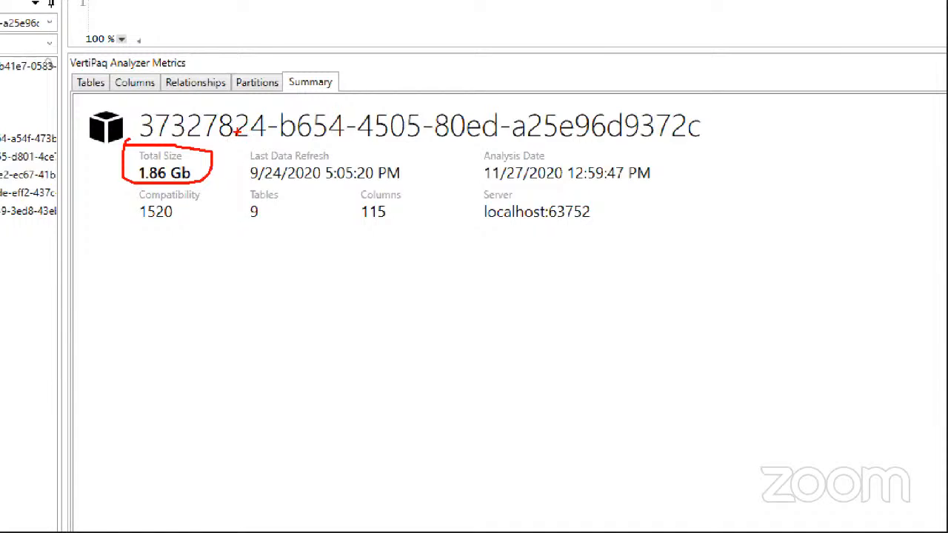
# Step: Compare the cardinality of sourceID and chatID in factChat's table metrics, and switch back to Power BI Desktop
pyautogui.click(90, 82)
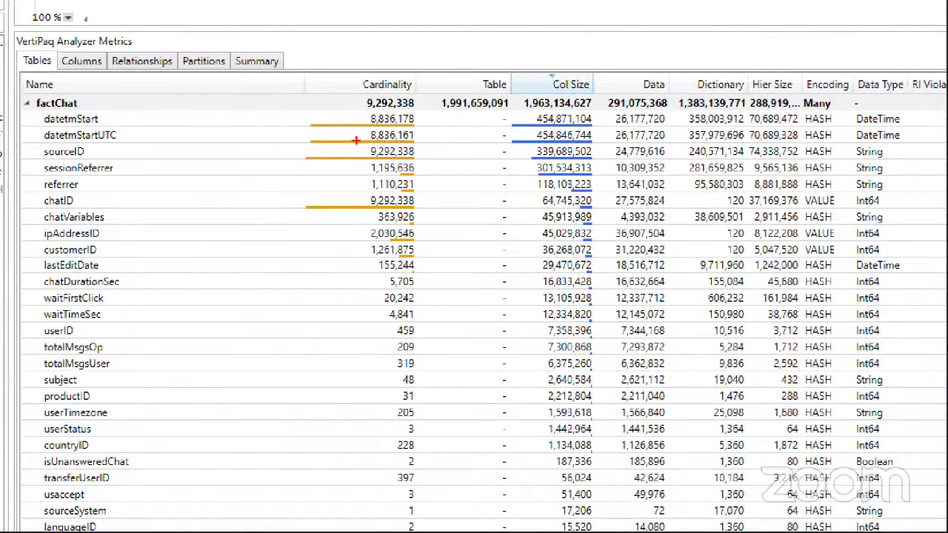
pyautogui.moveTo(370, 163); pyautogui.dragTo(405, 161)
pyautogui.moveTo(361, 194); pyautogui.dragTo(427, 210)
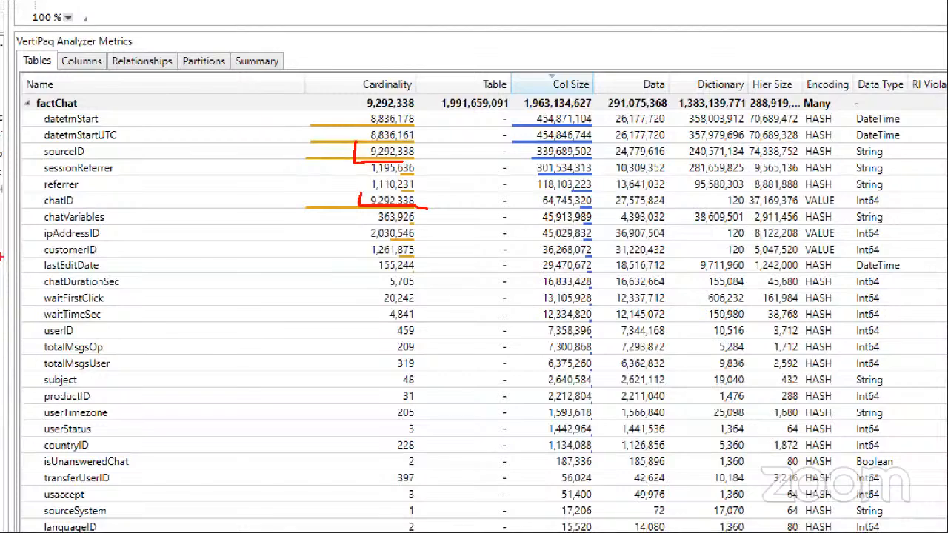
pyautogui.press('Escape')
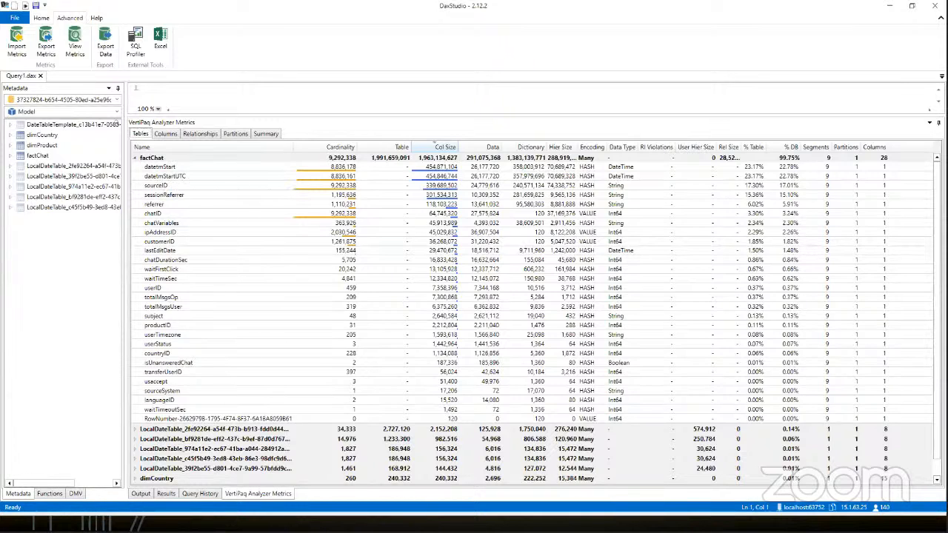
pyautogui.hotkey('alt', 'Tab')
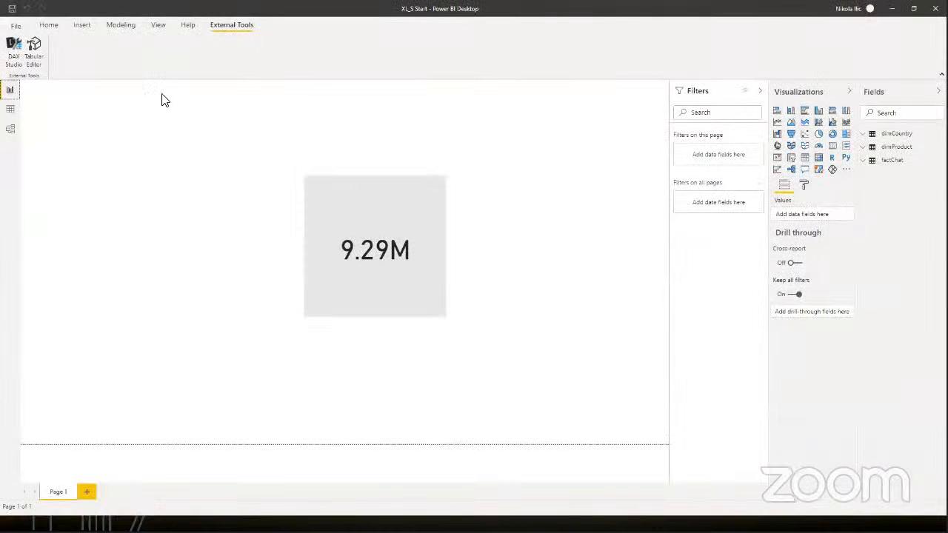
# Step: Remove the sourceID column from the factChat query in Power Query Editor and apply the changes to the model
pyautogui.click(49, 26)
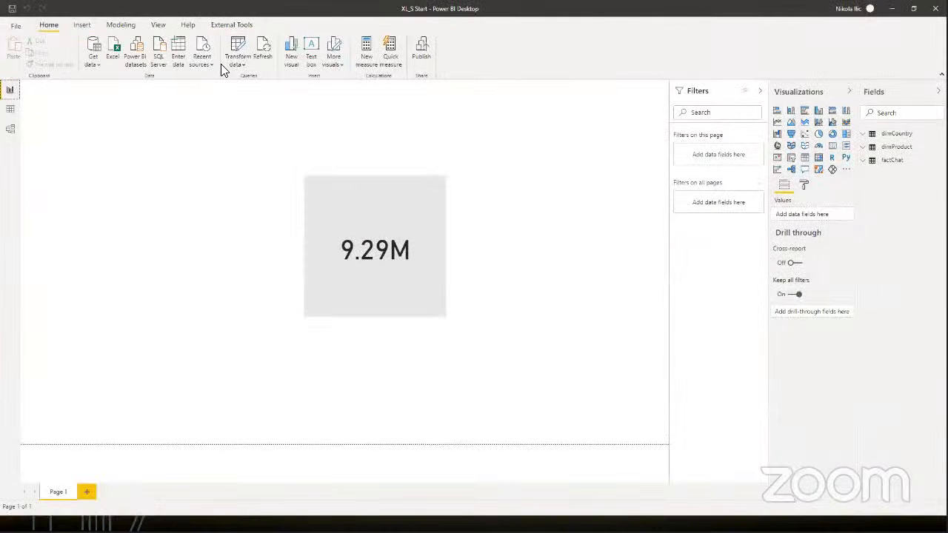
pyautogui.click(237, 50)
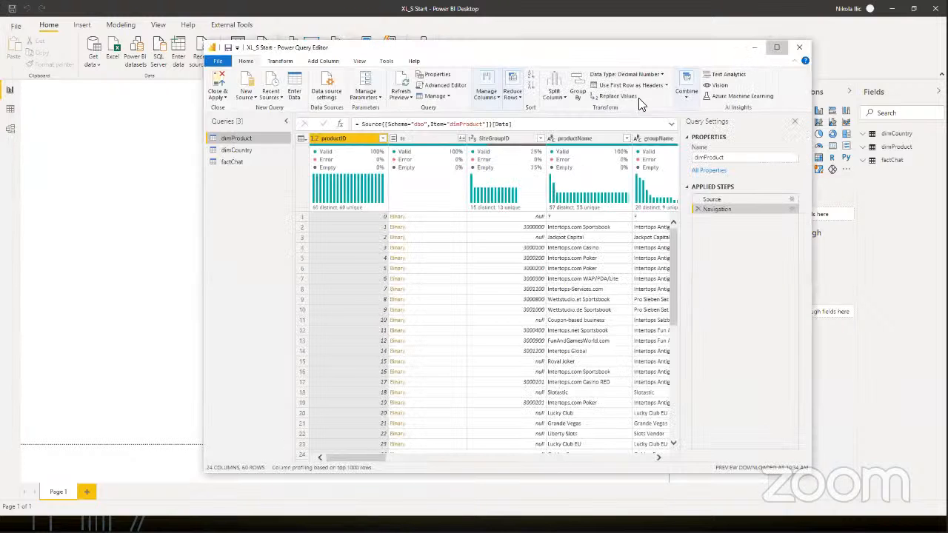
pyautogui.click(776, 47)
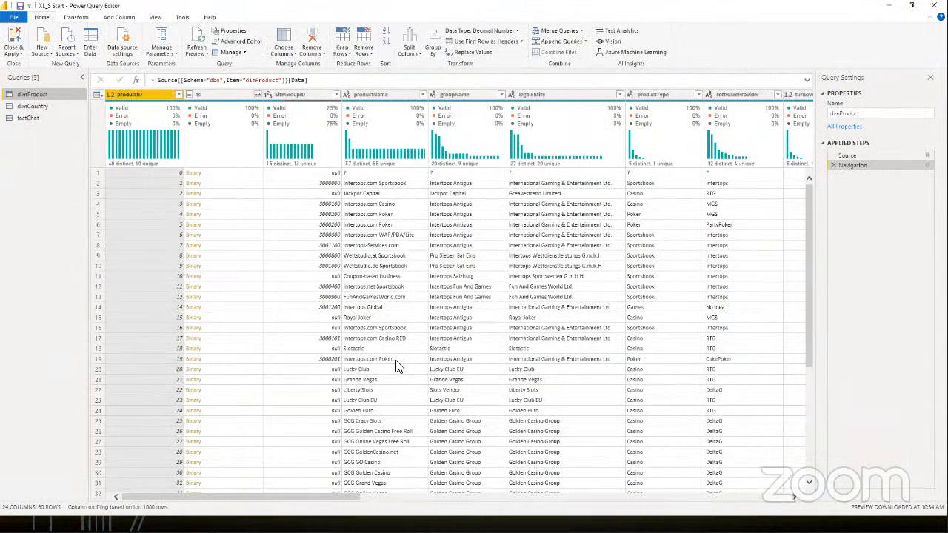
pyautogui.click(34, 121)
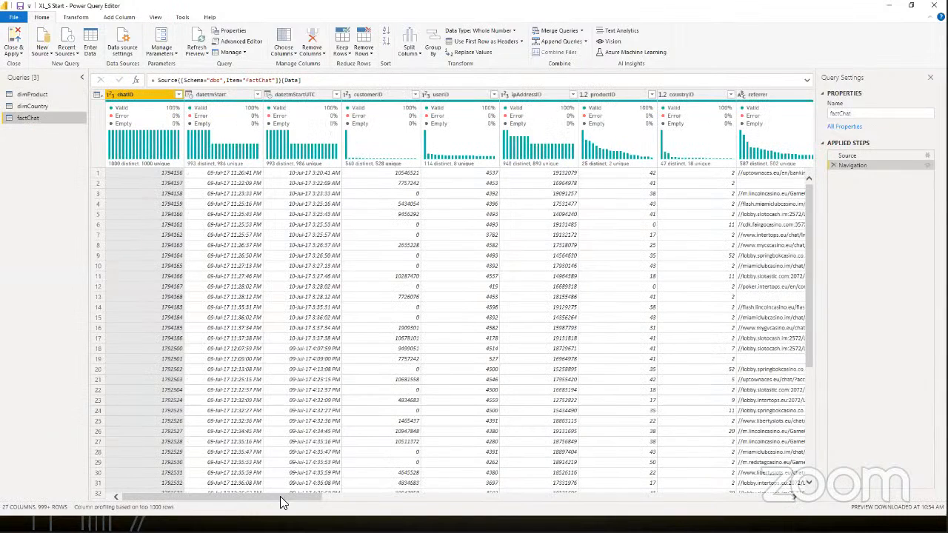
pyautogui.moveTo(280, 496); pyautogui.dragTo(621, 495)
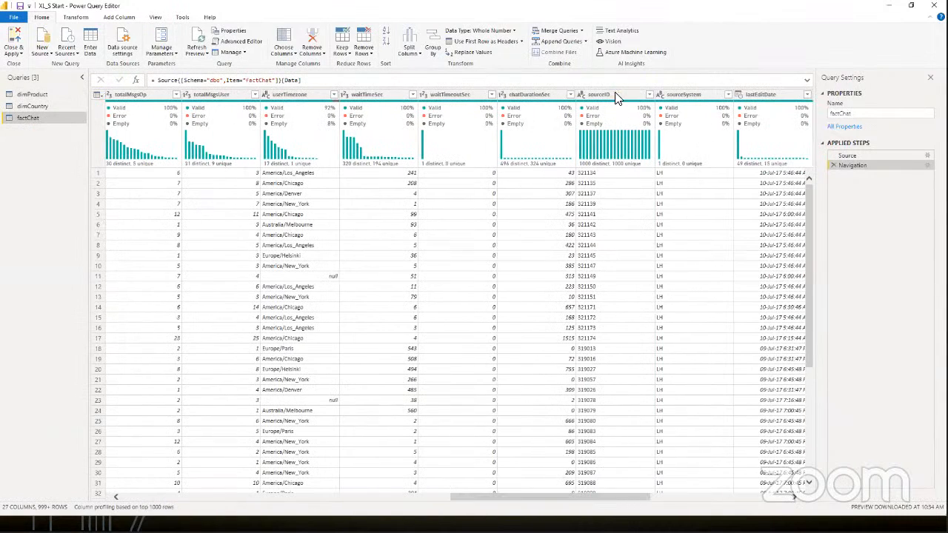
pyautogui.click(613, 95)
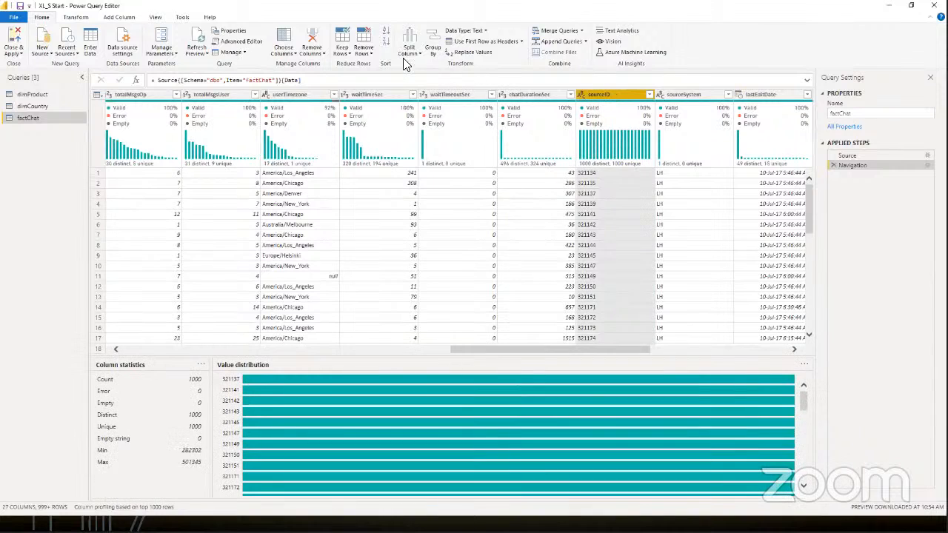
pyautogui.click(312, 37)
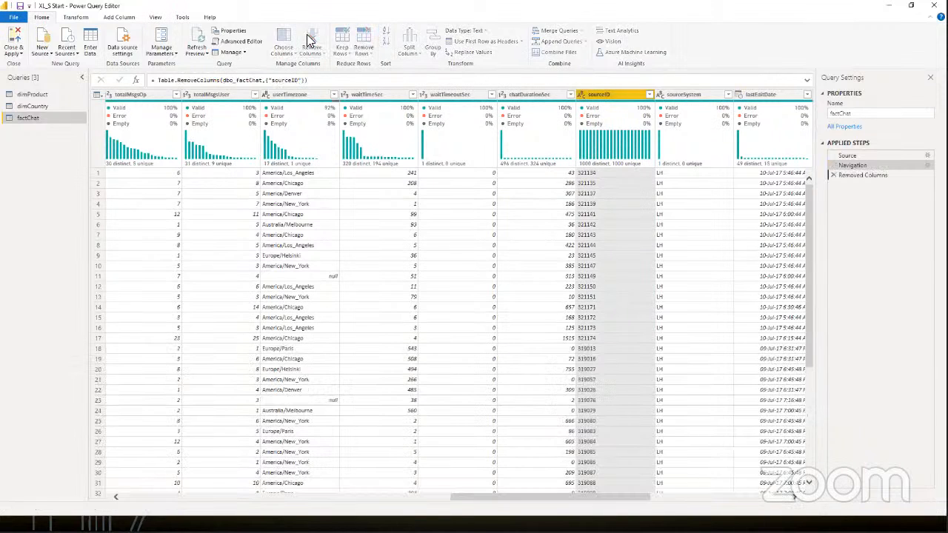
pyautogui.click(12, 38)
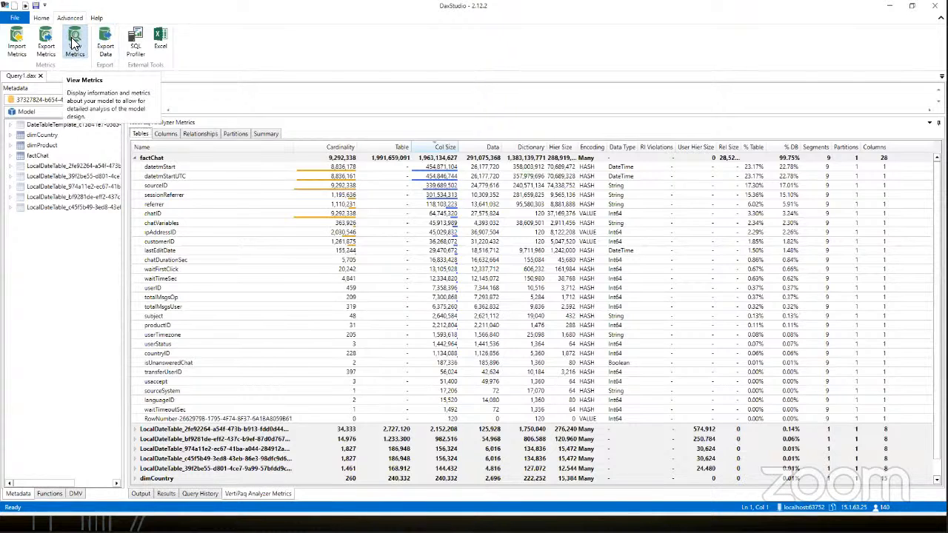
# Step: Switch to DAX Studio, regenerate the VertiPaq metrics, and check the model's total size in the summary
pyautogui.click(73, 45)
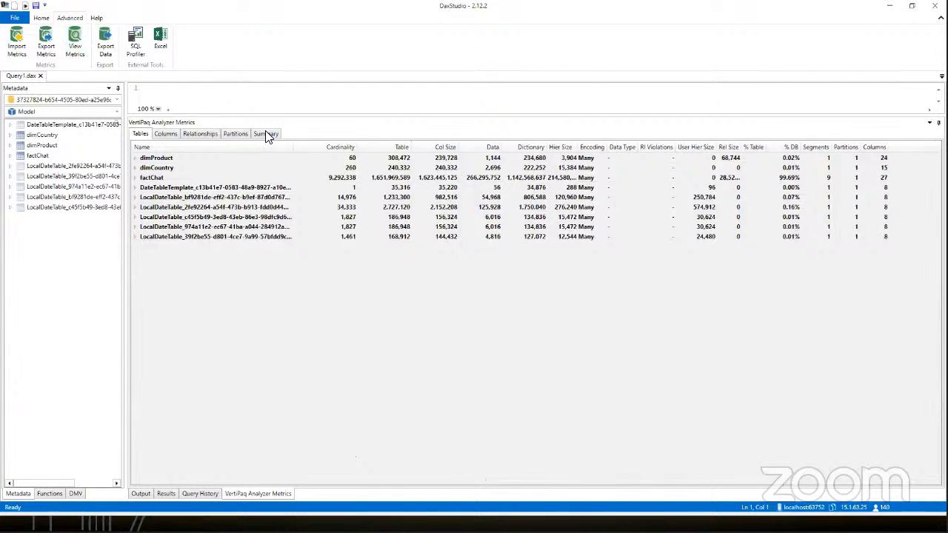
pyautogui.click(266, 134)
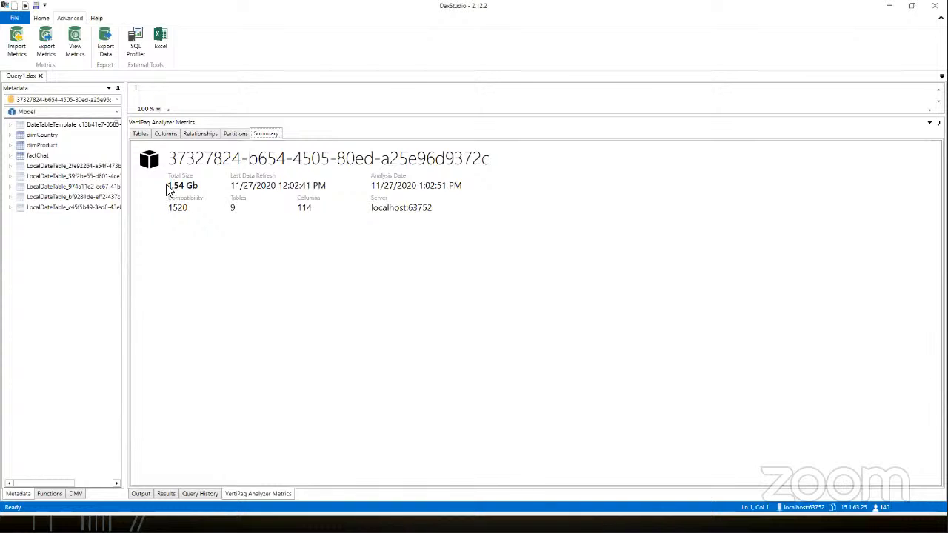
pyautogui.click(140, 134)
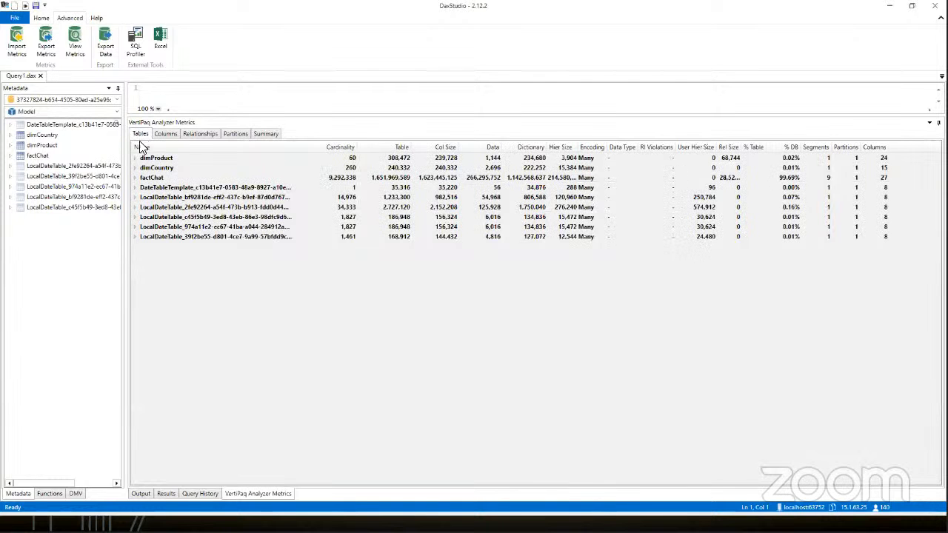
# Step: Expand factChat in the table metrics and sort its columns by % Table in descending order
pyautogui.click(135, 179)
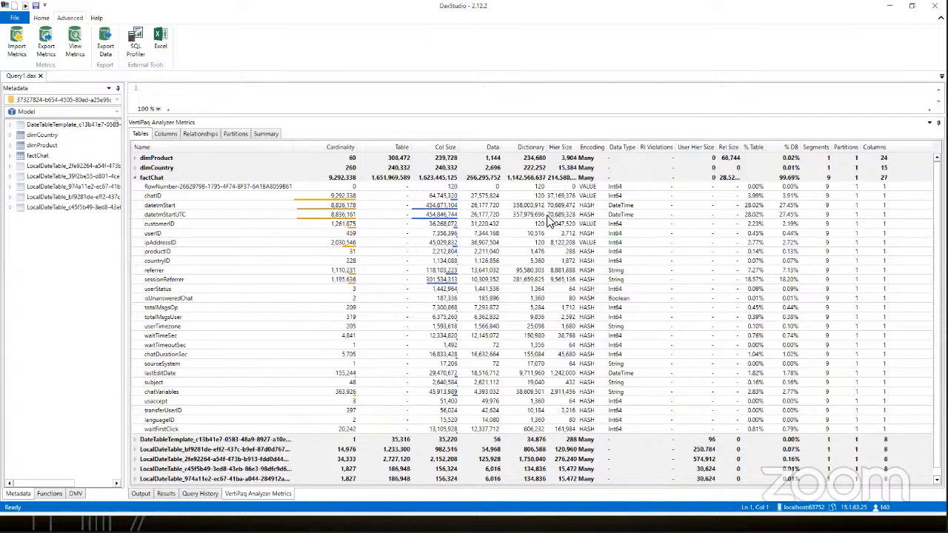
pyautogui.click(754, 147)
pyautogui.click(754, 146)
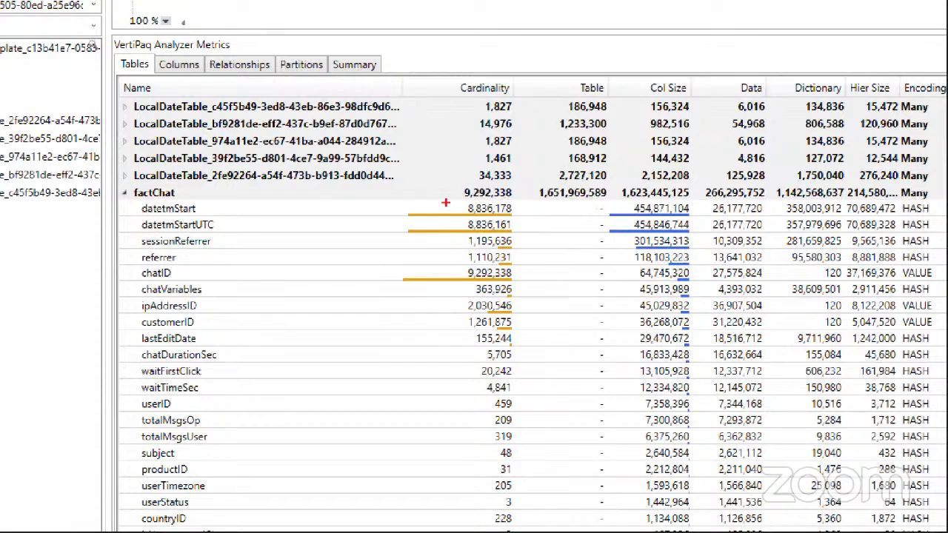
# Step: Examine the cardinality of datetmStart and datetmStartUTC in factChat, and identify chatVariables and lastEditDate as further columns to review
pyautogui.moveTo(454, 197)
pyautogui.mouseDown()
pyautogui.moveTo(460, 231)
pyautogui.moveTo(533, 231)
pyautogui.moveTo(452, 200)
pyautogui.mouseUp()
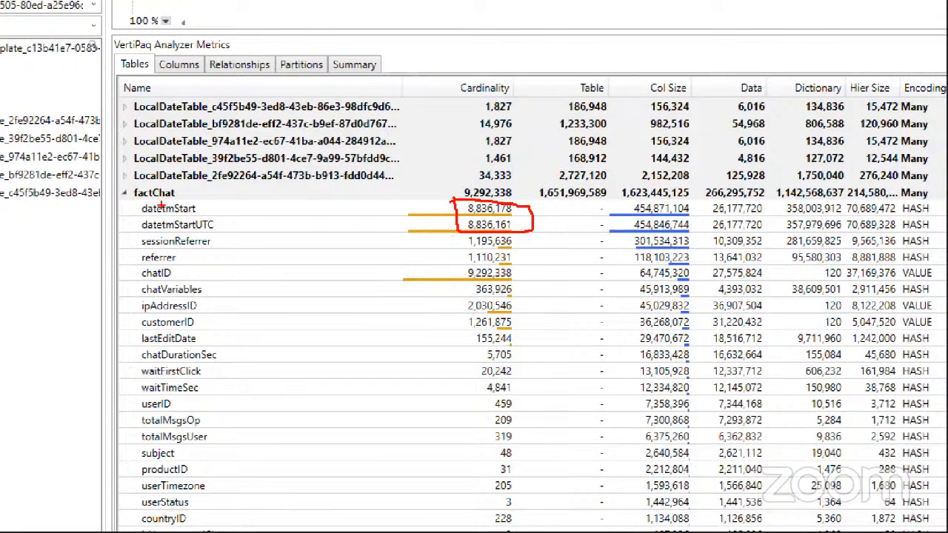
pyautogui.moveTo(133, 215); pyautogui.dragTo(197, 216)
pyautogui.moveTo(137, 229); pyautogui.dragTo(212, 231)
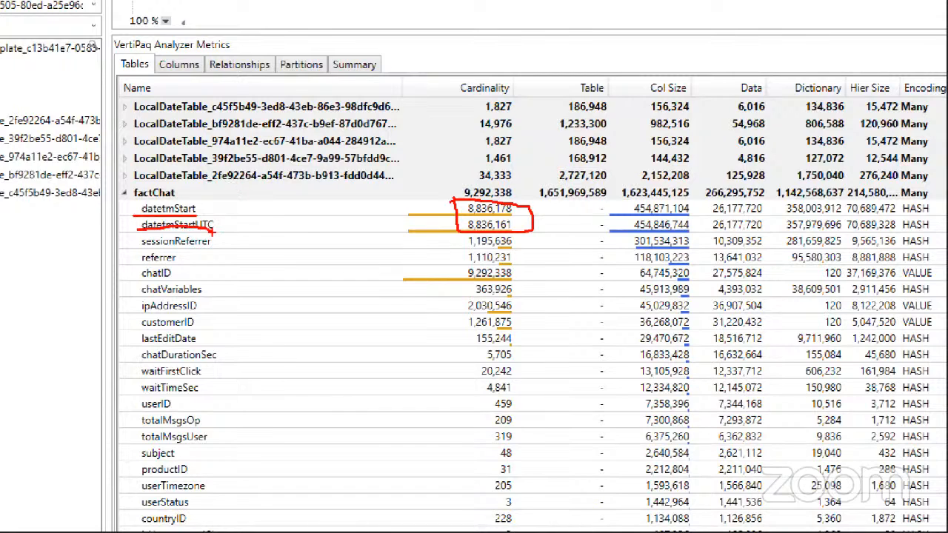
pyautogui.moveTo(136, 212); pyautogui.dragTo(200, 213)
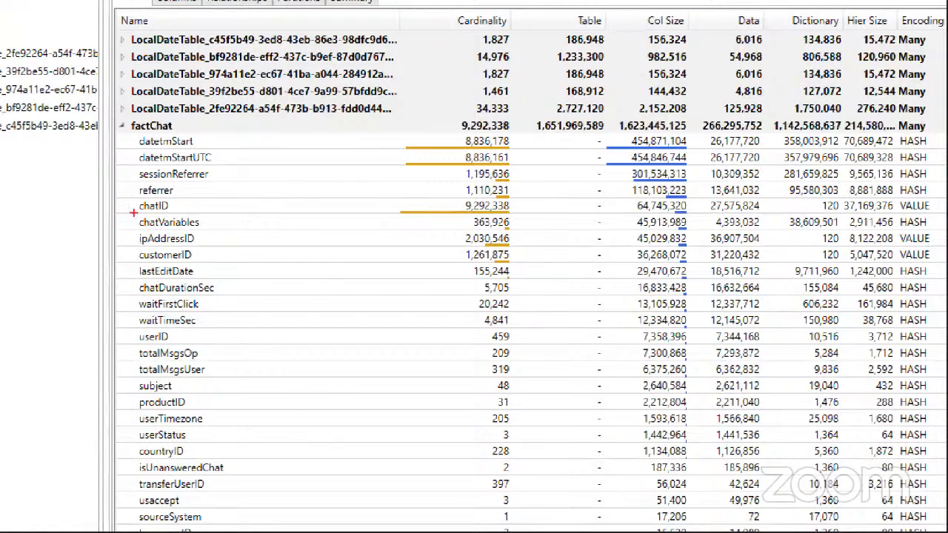
pyautogui.moveTo(133, 213); pyautogui.dragTo(209, 238)
pyautogui.moveTo(128, 261); pyautogui.dragTo(209, 274)
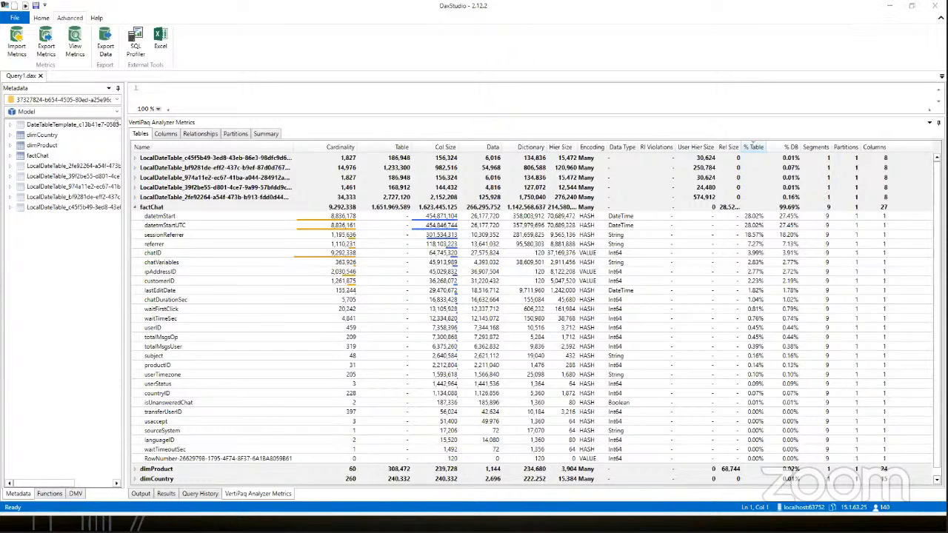
# Step: Switch to Power BI Desktop and open the factChat query in Power Query Editor
pyautogui.hotkey('alt', 'Tab')
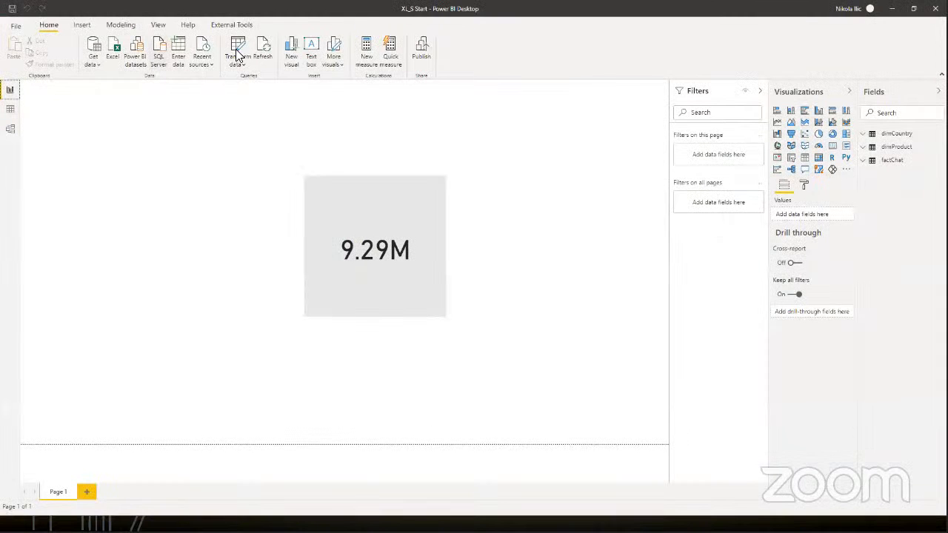
pyautogui.click(237, 55)
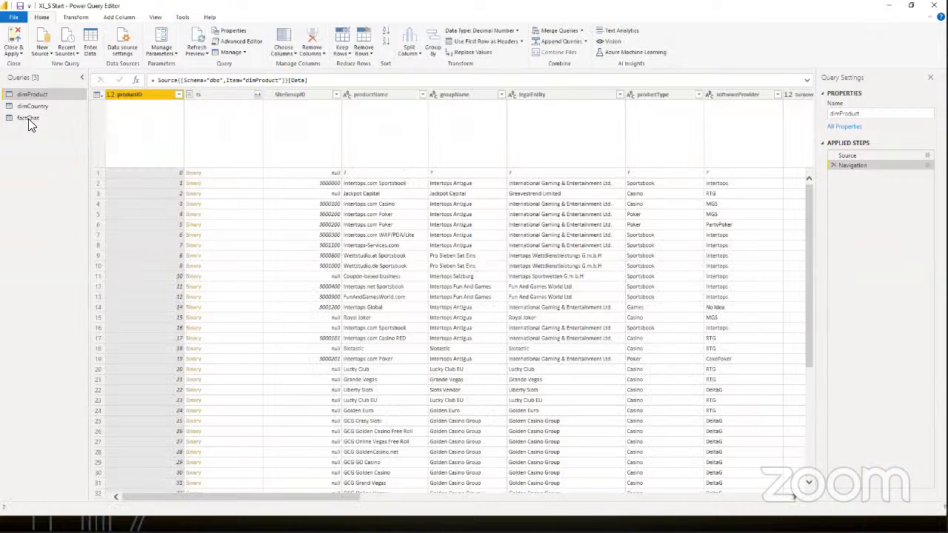
pyautogui.click(28, 119)
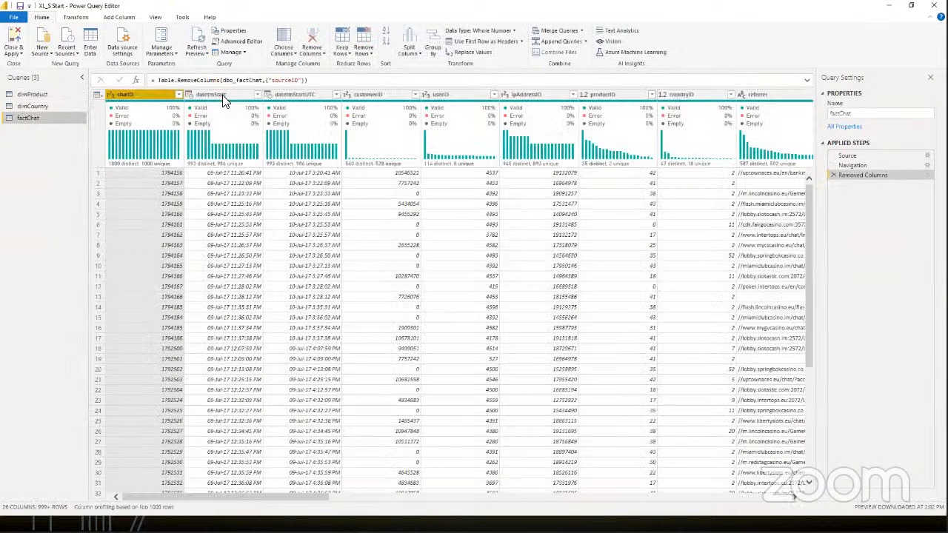
# Step: Try to select the datetmStart, referrer, sessionReferrer and lastEditDate columns of factChat together
pyautogui.click(222, 95)
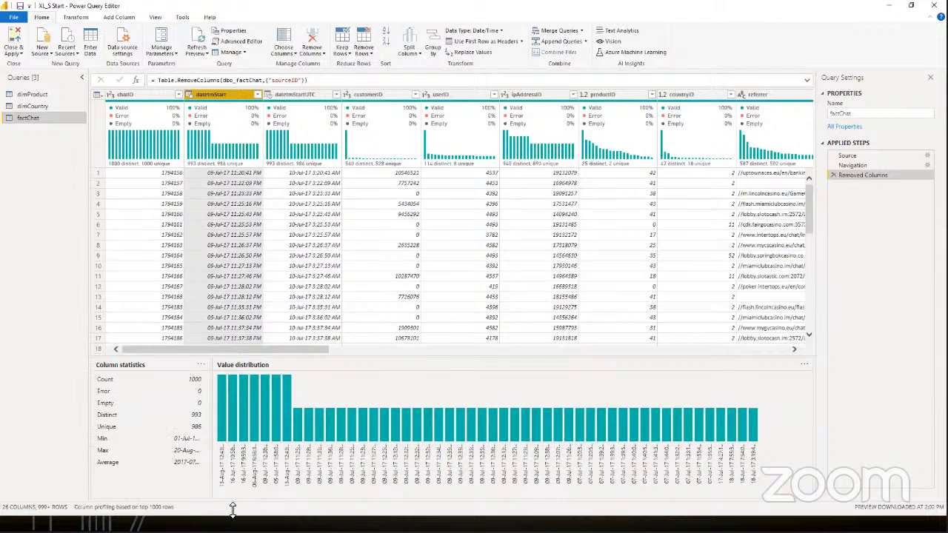
pyautogui.moveTo(272, 349); pyautogui.dragTo(411, 356)
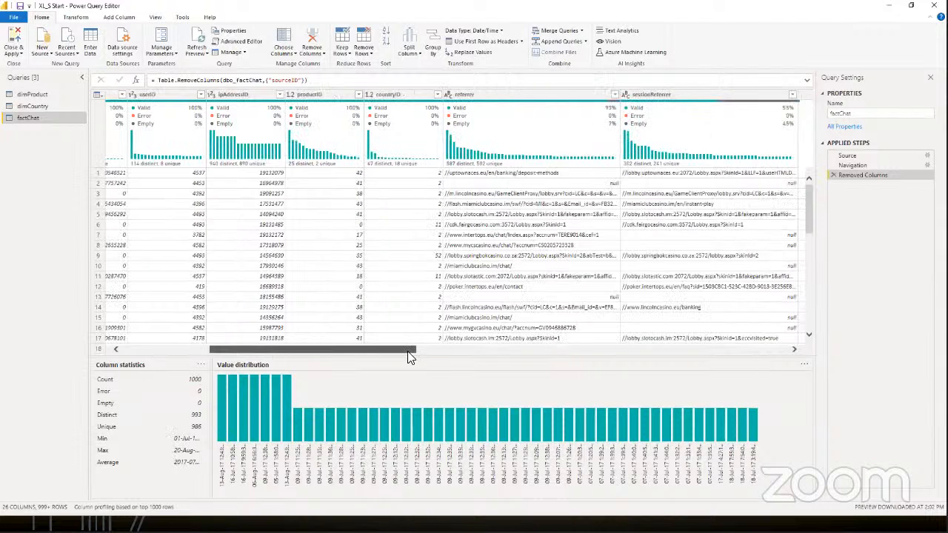
pyautogui.hscroll(3, 381, 105)
pyautogui.click(371, 96)
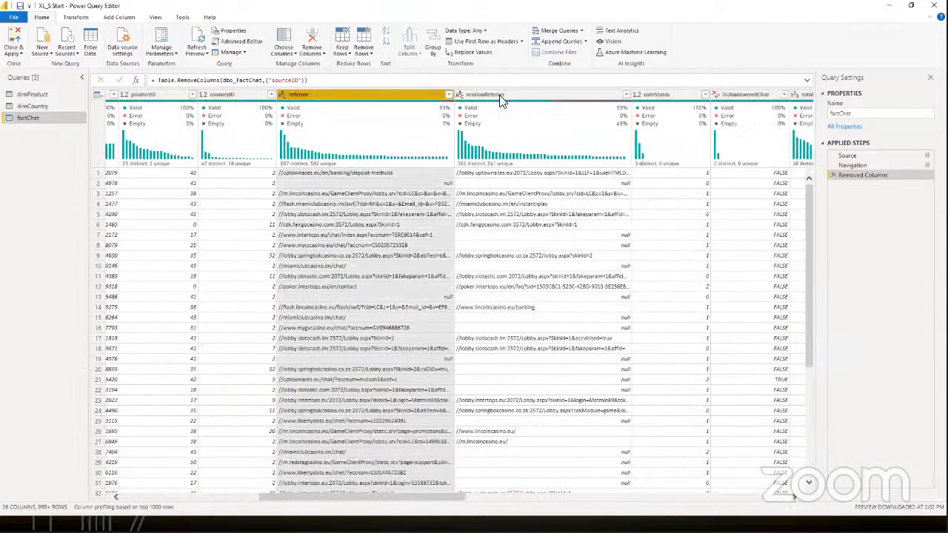
pyautogui.keyDown('ctrl'); pyautogui.click(500, 97); pyautogui.keyUp('ctrl')
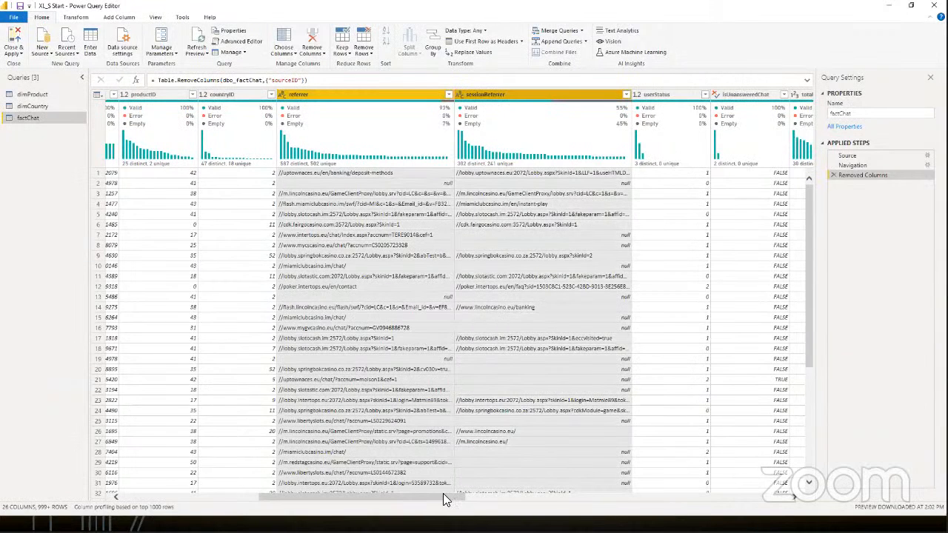
pyautogui.moveTo(443, 494); pyautogui.dragTo(662, 493)
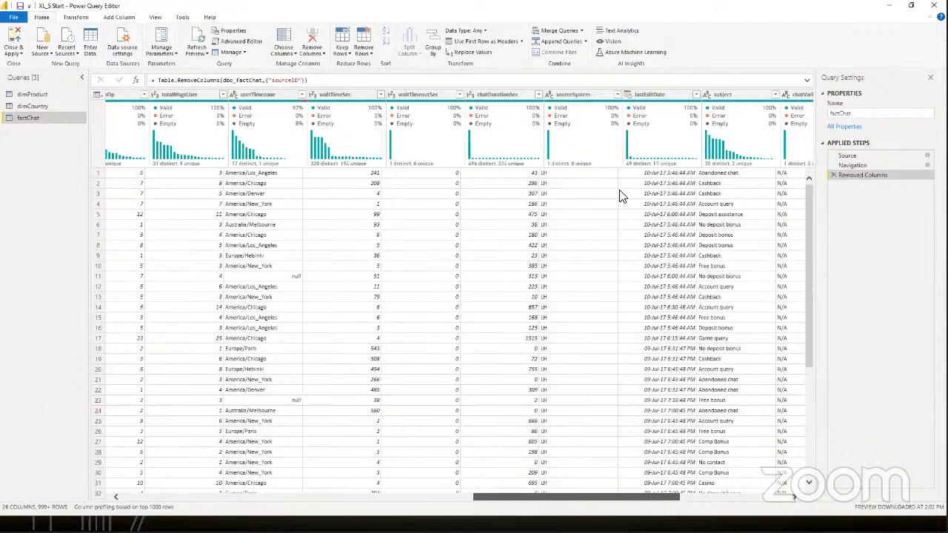
pyautogui.click(590, 96)
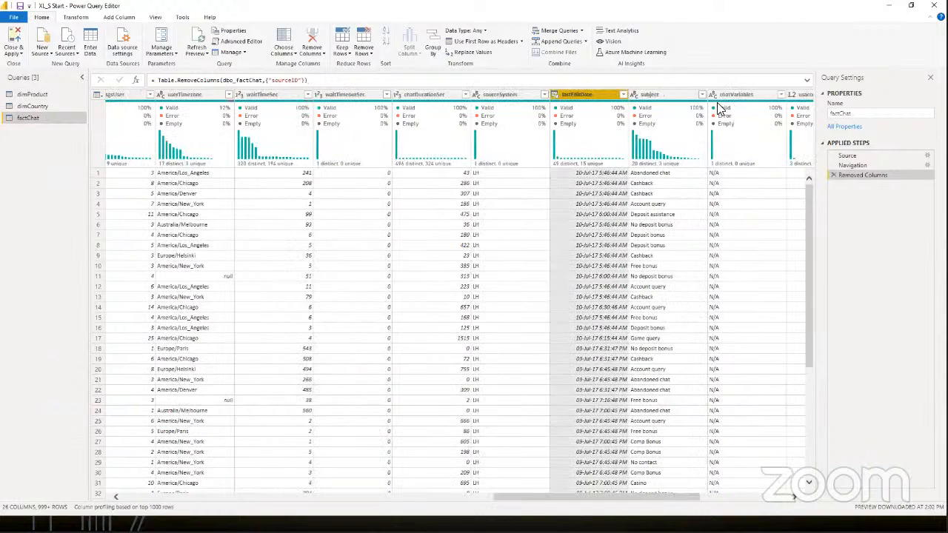
# Step: Delete the accidental Reordered Columns step from factChat's applied steps
pyautogui.moveTo(591, 94)
pyautogui.mouseDown()
pyautogui.moveTo(690, 87)
pyautogui.moveTo(742, 100)
pyautogui.mouseUp()
pyautogui.click(833, 183)
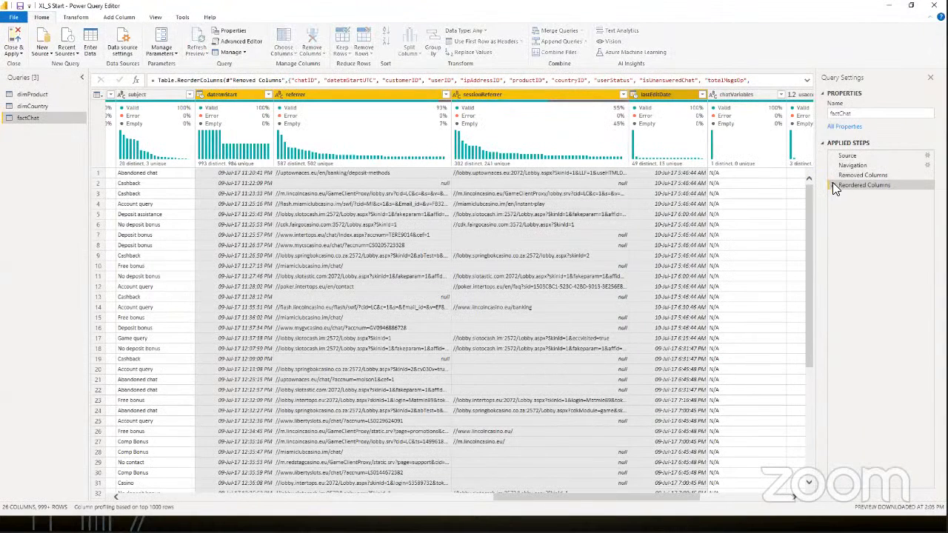
pyautogui.click(834, 186)
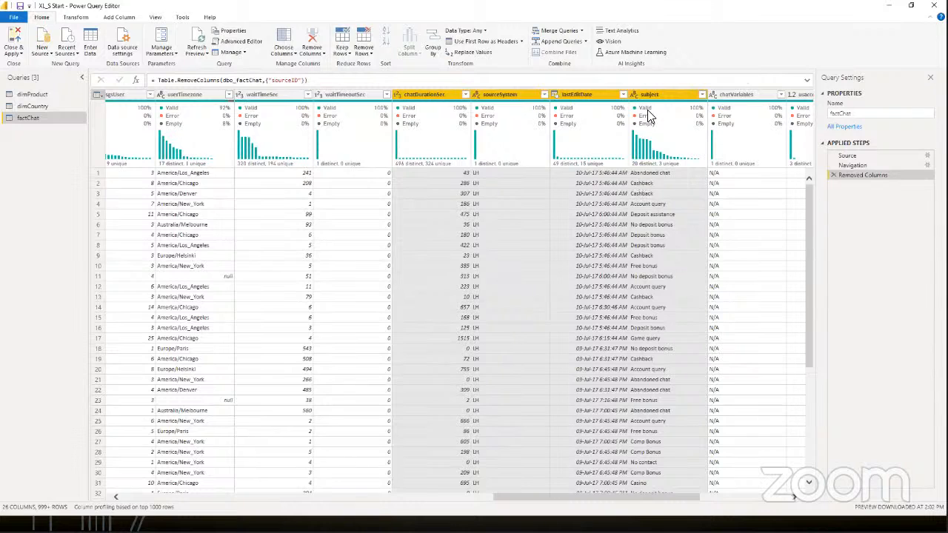
# Step: Remove the datetmStart, referrer, sessionReferrer, lastEditDate and chatVariables columns from the factChat query
pyautogui.moveTo(558, 345); pyautogui.dragTo(241, 327)
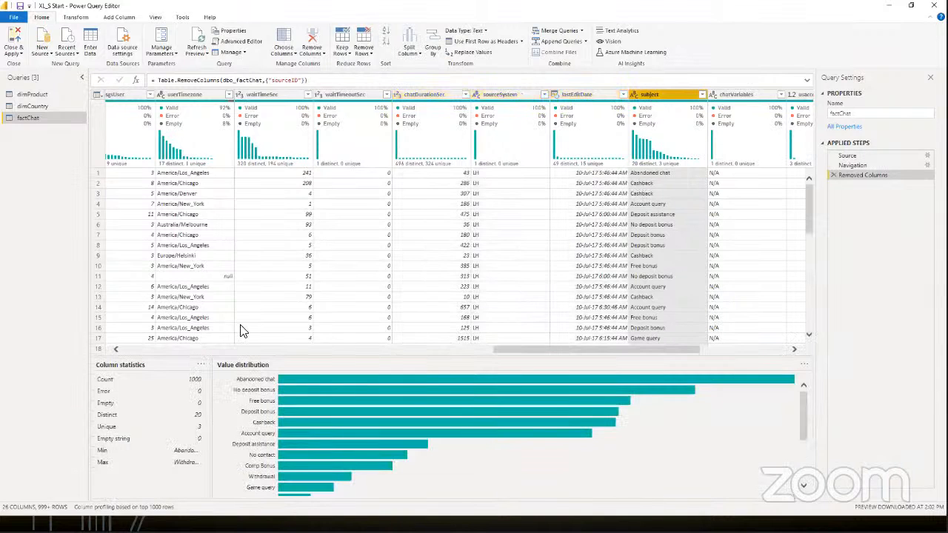
pyautogui.click(220, 95)
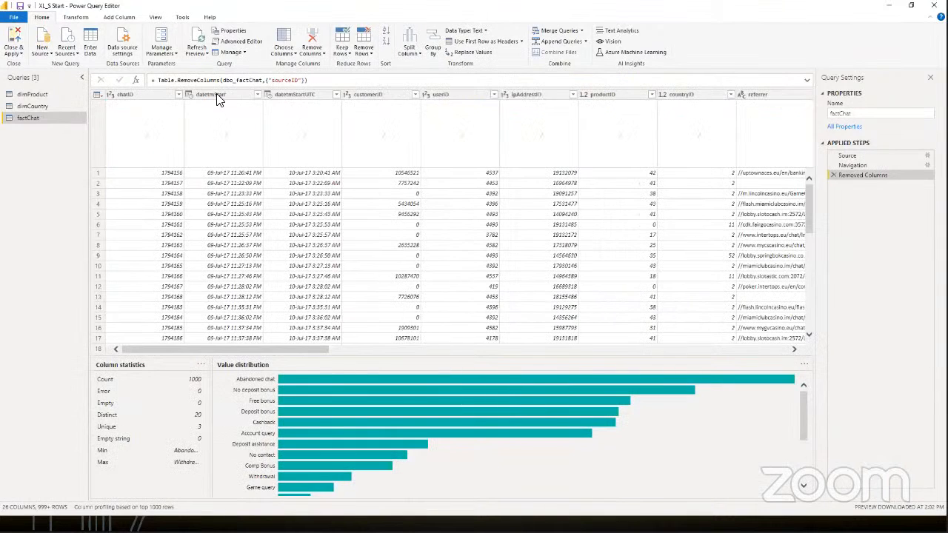
pyautogui.click(401, 349)
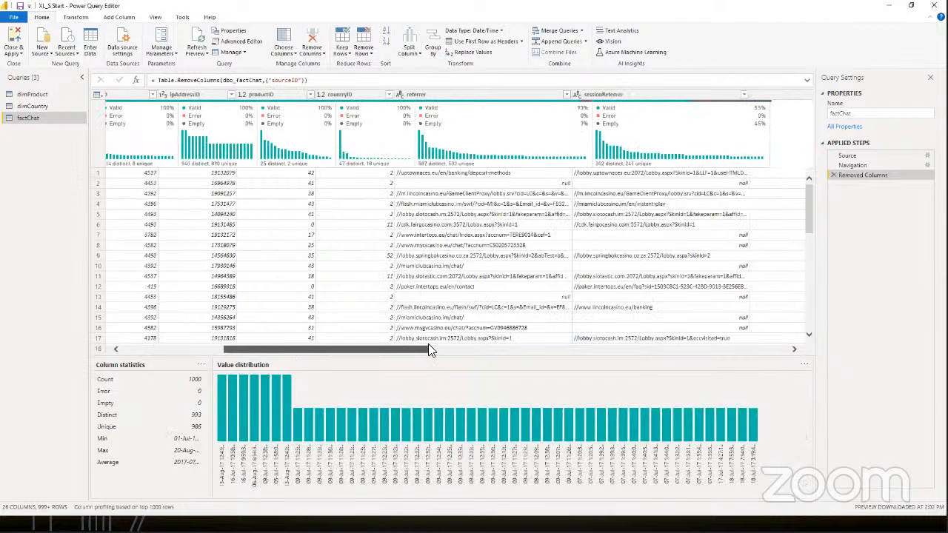
pyautogui.click(348, 94)
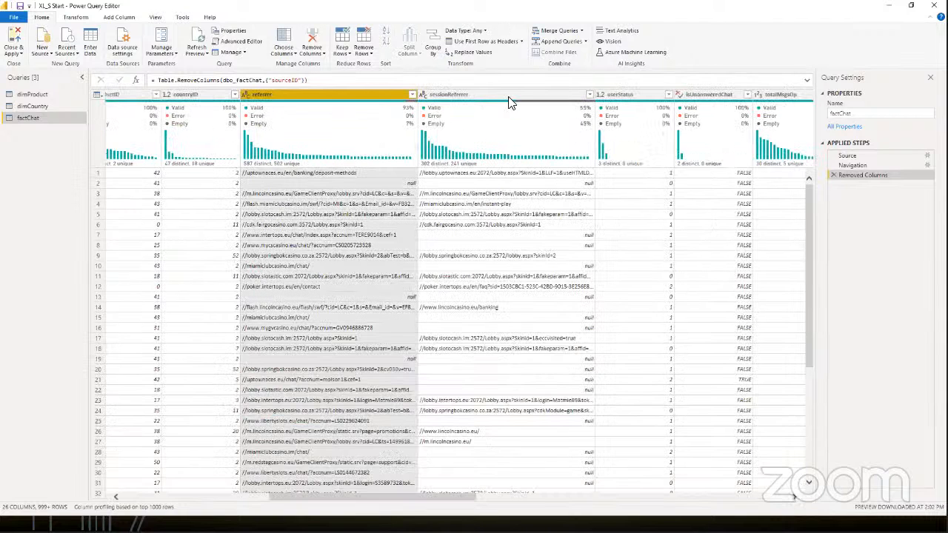
pyautogui.keyDown('ctrl'); pyautogui.click(508, 97); pyautogui.keyUp('ctrl')
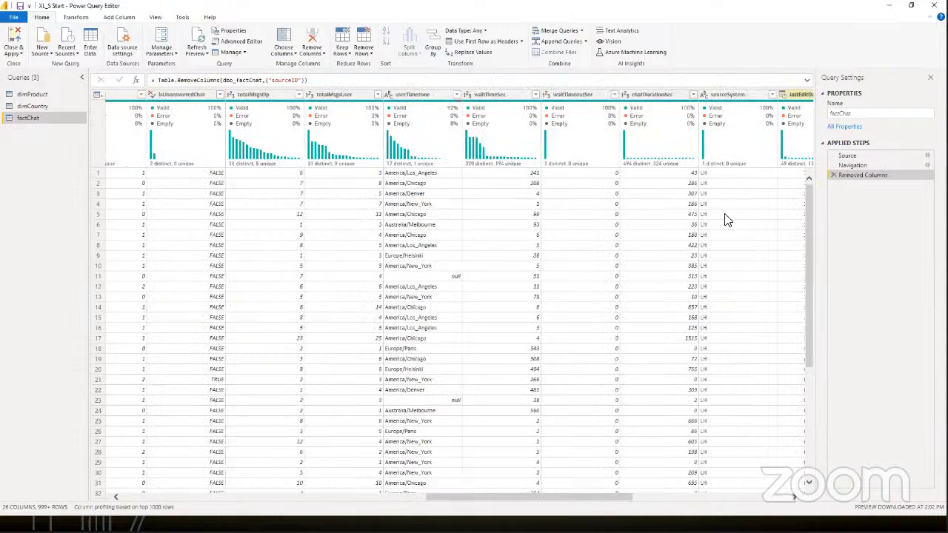
pyautogui.moveTo(580, 495); pyautogui.dragTo(730, 497)
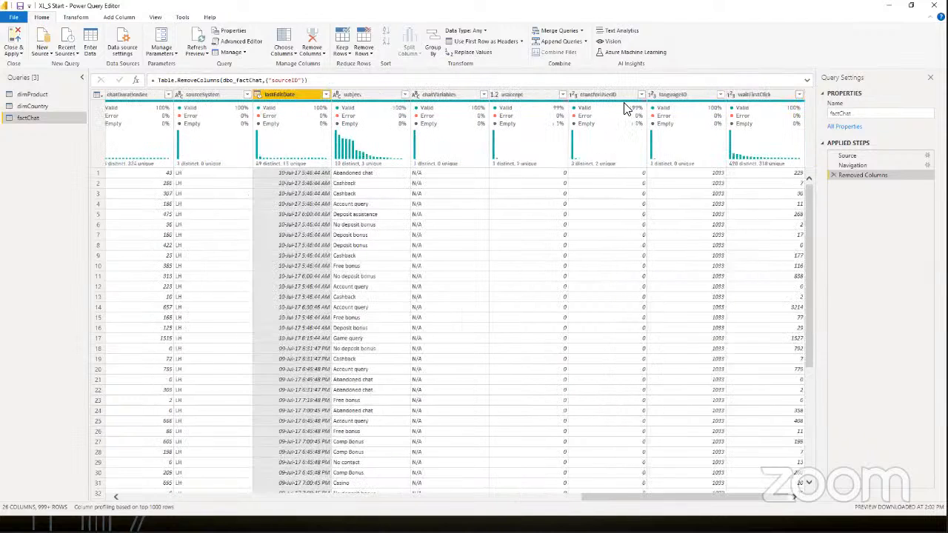
pyautogui.keyDown('ctrl'); pyautogui.click(442, 96); pyautogui.keyUp('ctrl')
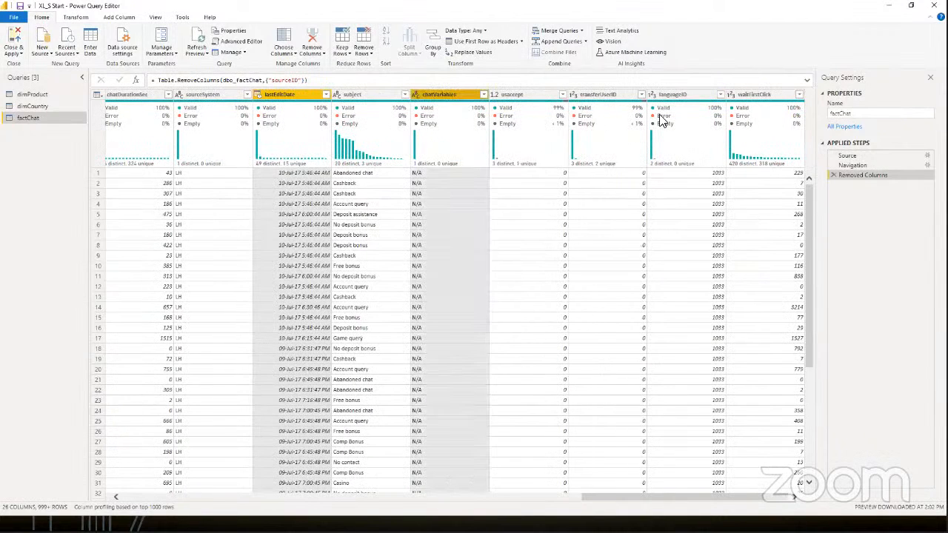
pyautogui.click(311, 43)
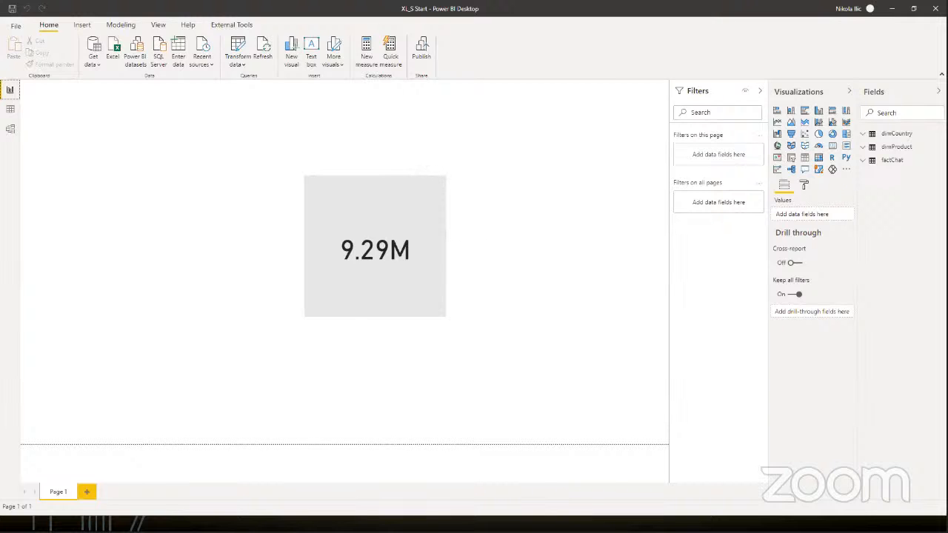
# Step: Switch to DAX Studio, regenerate the VertiPaq metrics for the reduced model and check its total size in the summary
pyautogui.hotkey('alt', 'Tab')
pyautogui.click(78, 43)
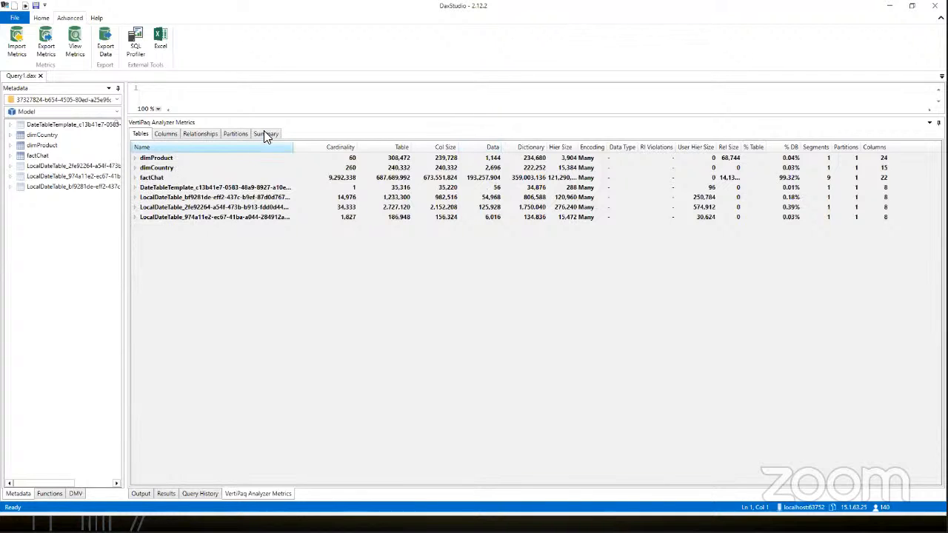
pyautogui.click(265, 134)
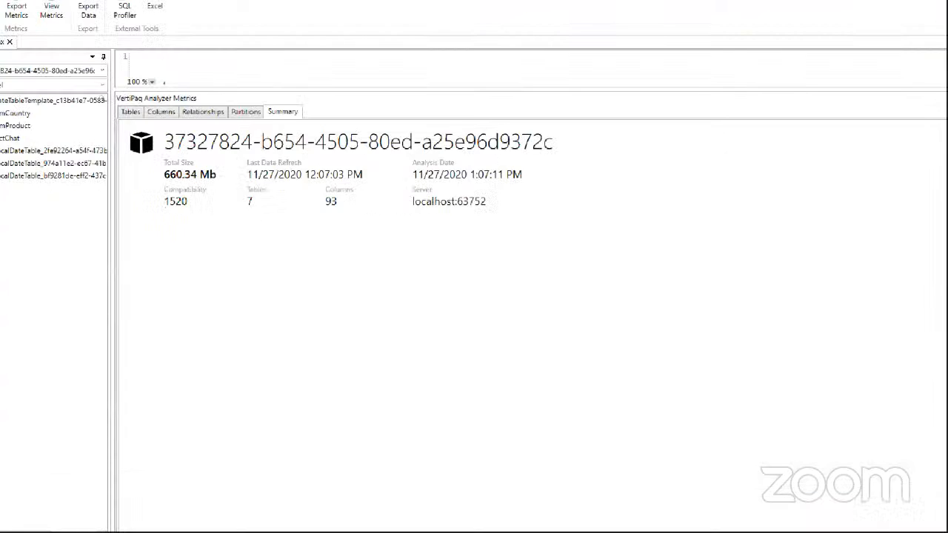
pyautogui.moveTo(165, 161)
pyautogui.mouseDown()
pyautogui.moveTo(187, 183)
pyautogui.moveTo(236, 162)
pyautogui.mouseUp()
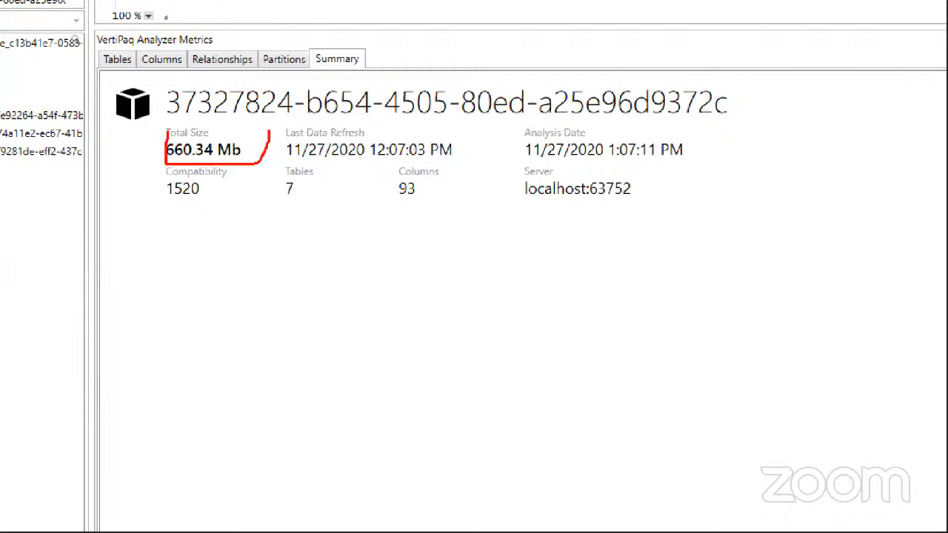
pyautogui.moveTo(268, 132); pyautogui.dragTo(148, 131)
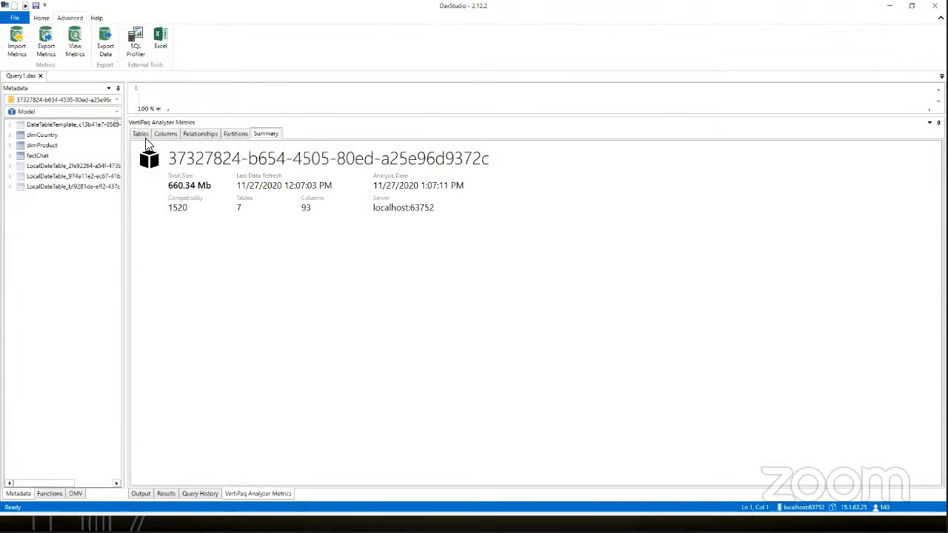
# Step: Expand factChat in the table metrics to examine the cardinality and size of its remaining columns
pyautogui.click(145, 134)
pyautogui.click(136, 179)
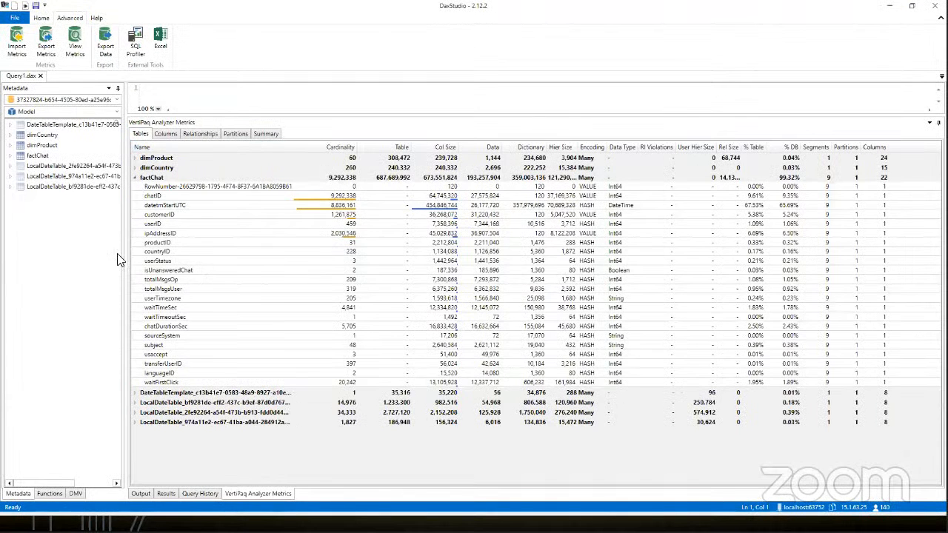
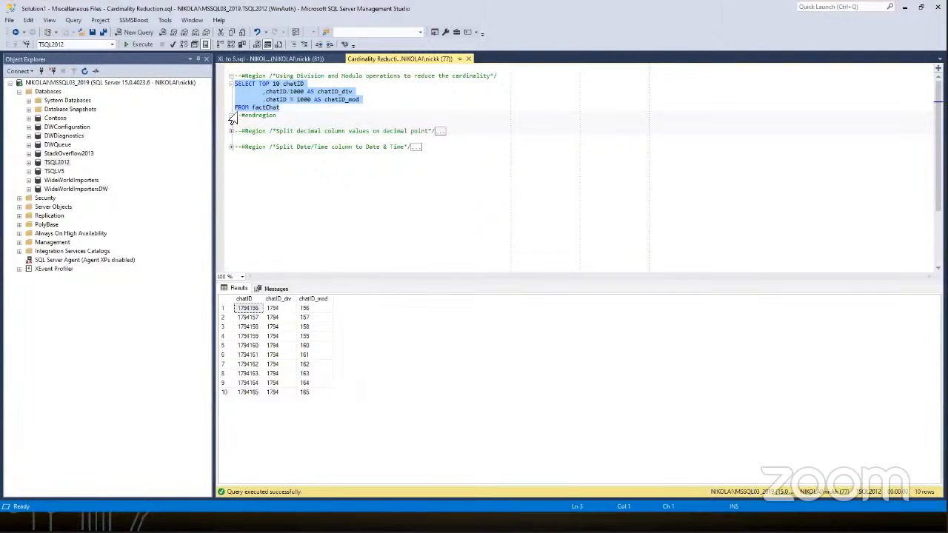
# Step: Collapse the division and modulo region, then run the query splitting Contoso.dbo.FactOnlineSales SalesAmount on the decimal point and inspect Int1 and Int2
pyautogui.click(231, 77)
pyautogui.click(231, 92)
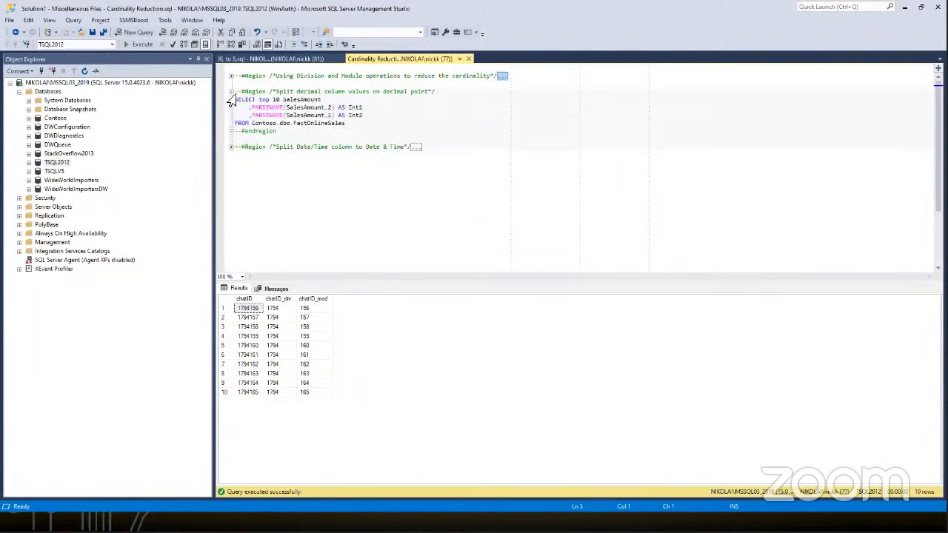
pyautogui.moveTo(347, 124); pyautogui.dragTo(218, 95)
pyautogui.press('F5')
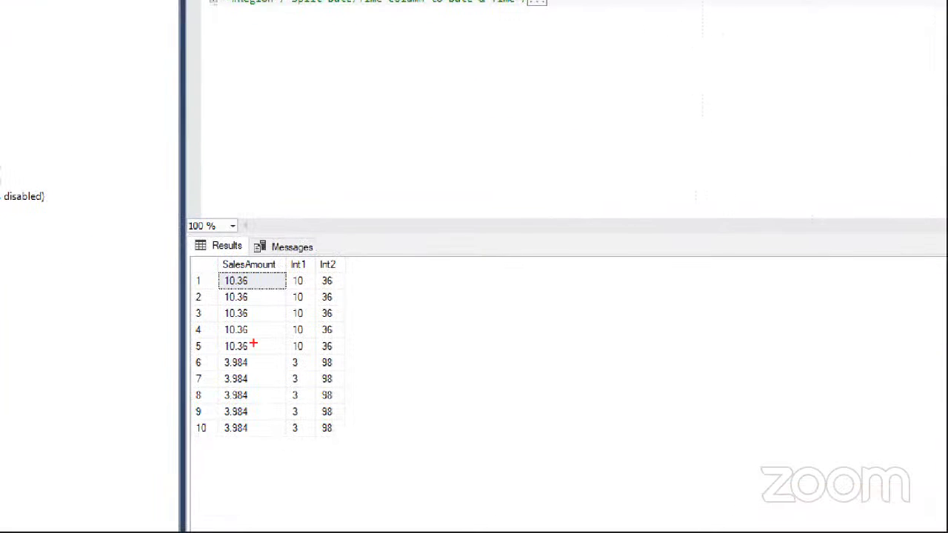
pyautogui.moveTo(213, 257)
pyautogui.mouseDown()
pyautogui.moveTo(289, 256)
pyautogui.moveTo(342, 279)
pyautogui.moveTo(342, 432)
pyautogui.mouseUp()
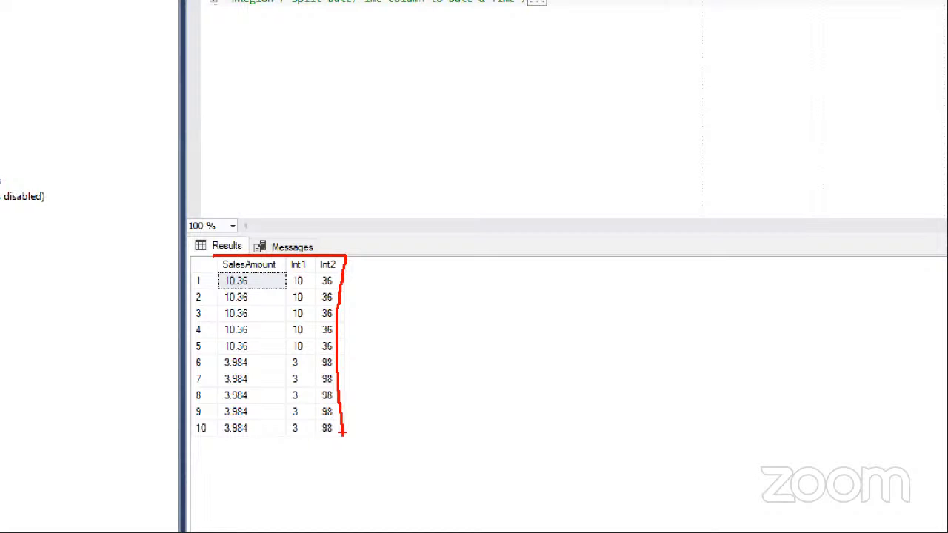
pyautogui.press('Escape')
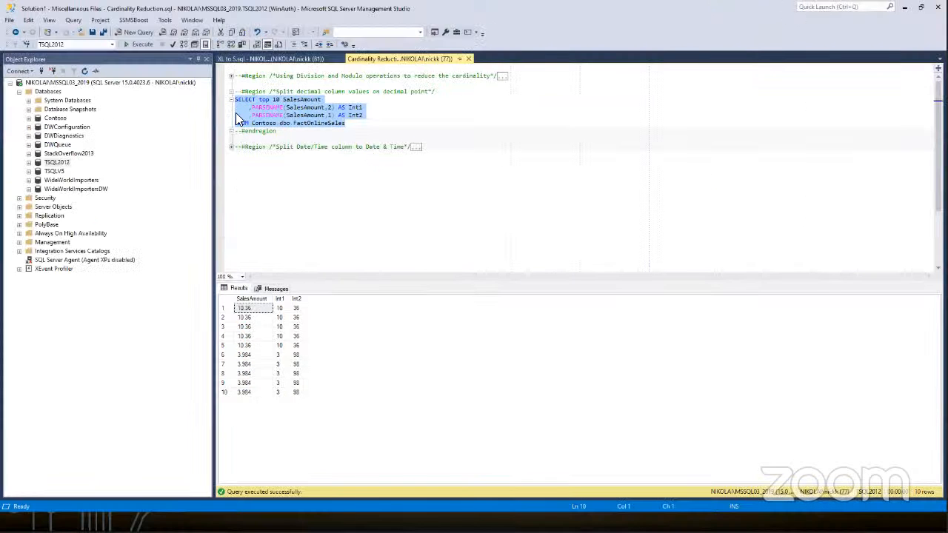
# Step: Run the query from the Date/Time split region that casts factChat's datetmStartUTC into DateUTC and TimeUTC, and compare the resulting columns
pyautogui.click(231, 92)
pyautogui.click(231, 108)
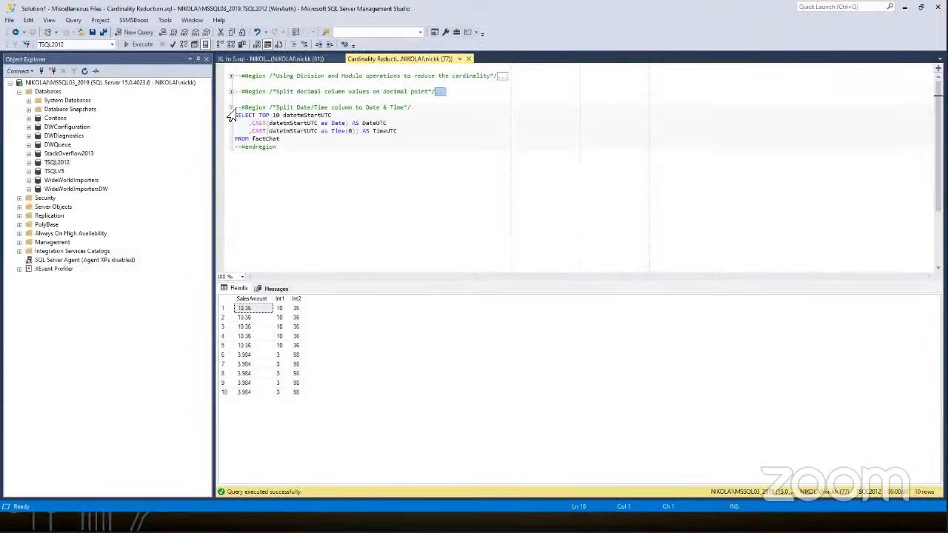
pyautogui.moveTo(280, 140); pyautogui.dragTo(234, 116)
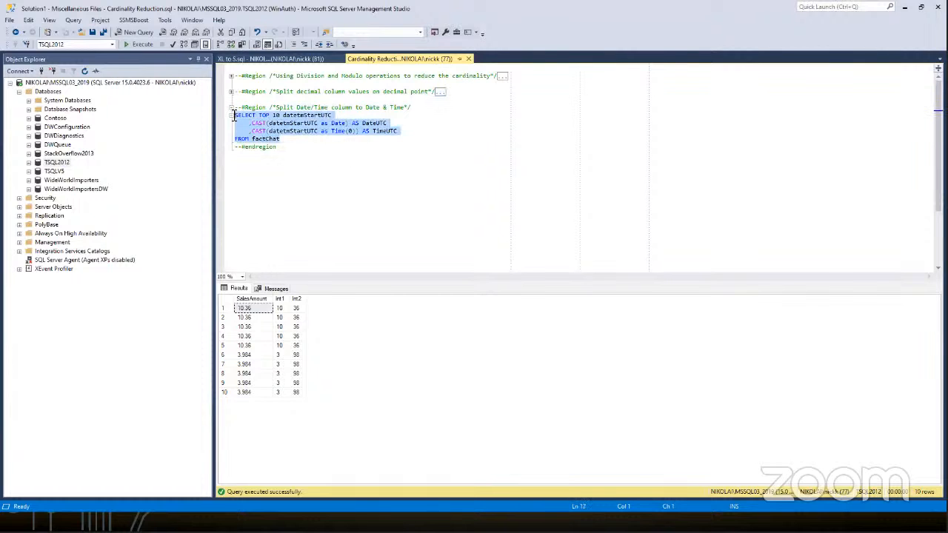
pyautogui.press('F5')
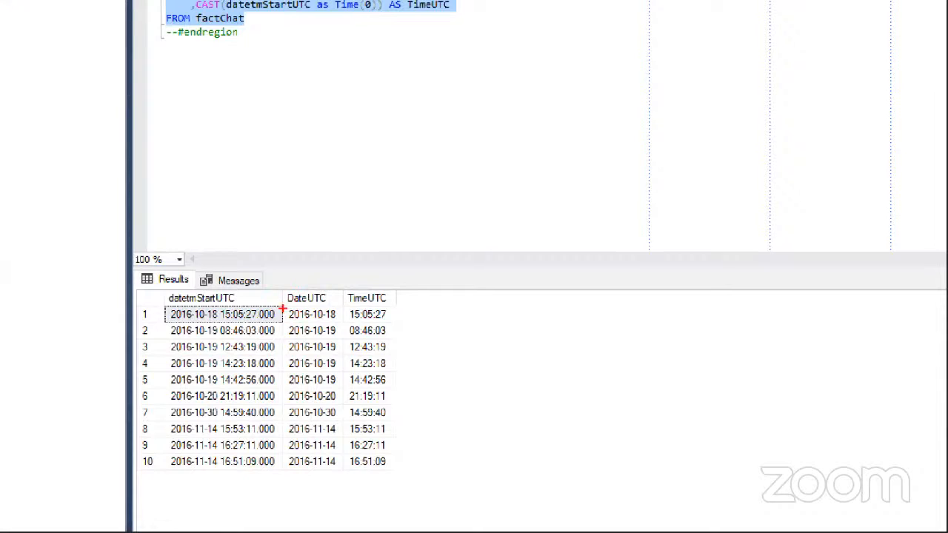
pyautogui.moveTo(169, 319); pyautogui.dragTo(219, 321)
pyautogui.moveTo(285, 311)
pyautogui.mouseDown()
pyautogui.moveTo(295, 332)
pyautogui.moveTo(357, 319)
pyautogui.mouseUp()
pyautogui.moveTo(223, 309)
pyautogui.mouseDown()
pyautogui.moveTo(226, 321)
pyautogui.moveTo(285, 321)
pyautogui.mouseUp()
pyautogui.moveTo(343, 309); pyautogui.dragTo(344, 320)
pyautogui.moveTo(345, 320); pyautogui.dragTo(381, 320)
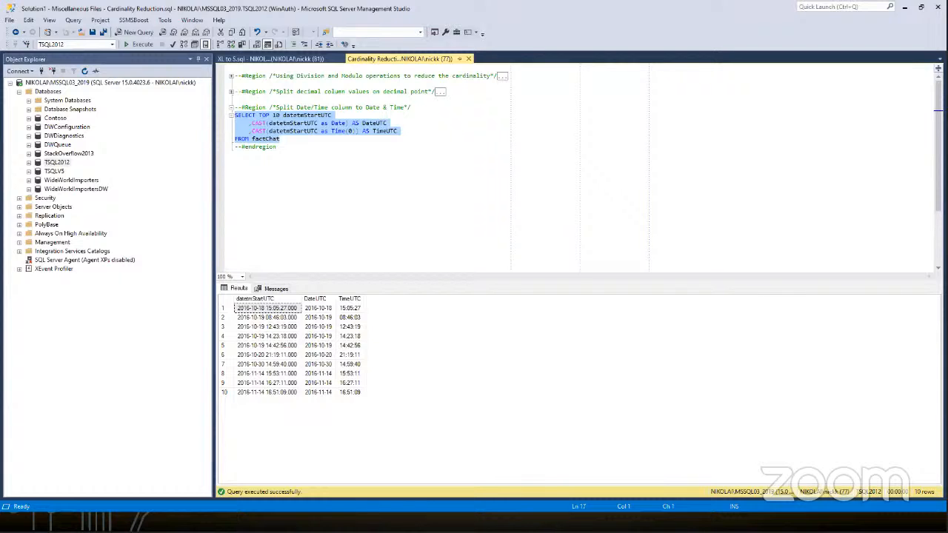
# Step: Switch to DAX Studio and sort the factChat columns by their percentage of the table in descending order
pyautogui.hotkey('alt', 'Tab')
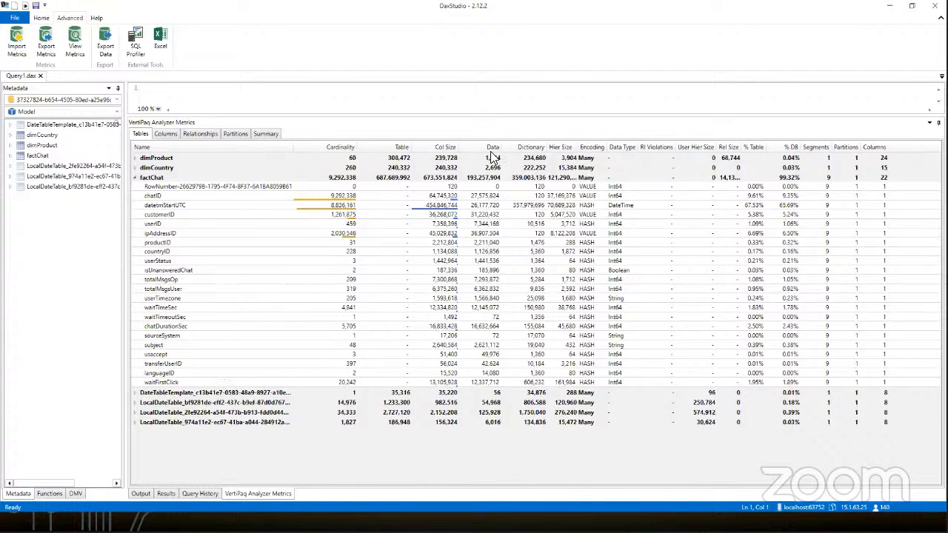
pyautogui.click(755, 148)
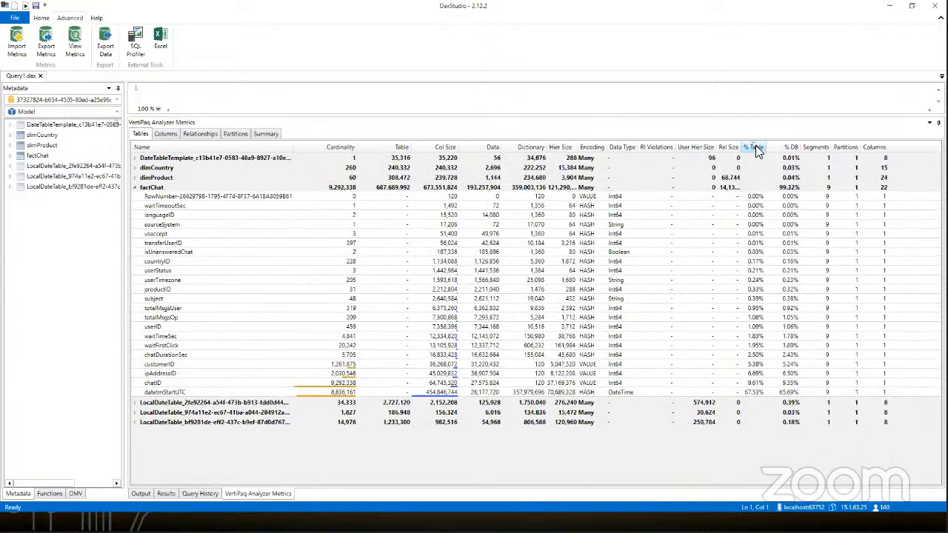
pyautogui.click(756, 148)
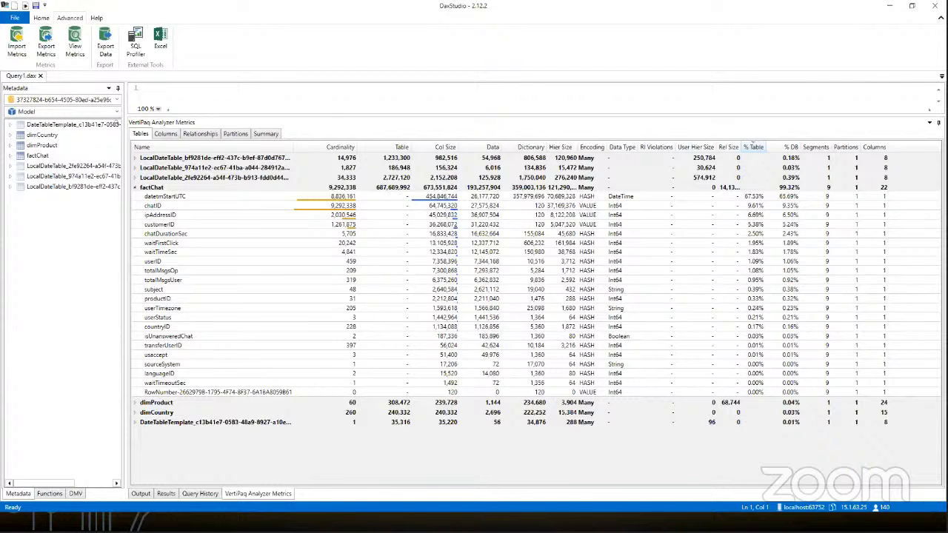
# Step: Switch to the XL_S Date report in Power BI Desktop and open factChat in the Power Query Editor to view datetmStartUTC's column statistics
pyautogui.hotkey('alt', 'Tab')
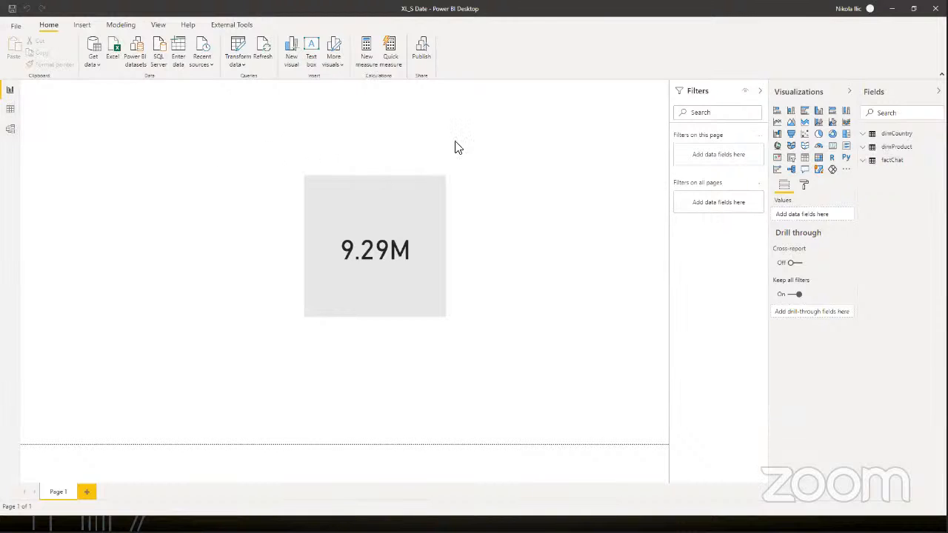
pyautogui.click(236, 46)
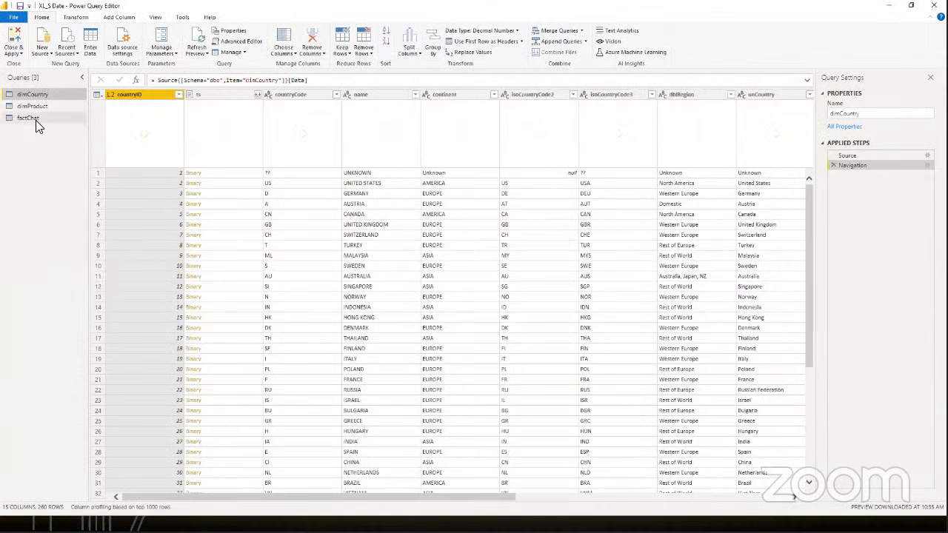
pyautogui.click(35, 120)
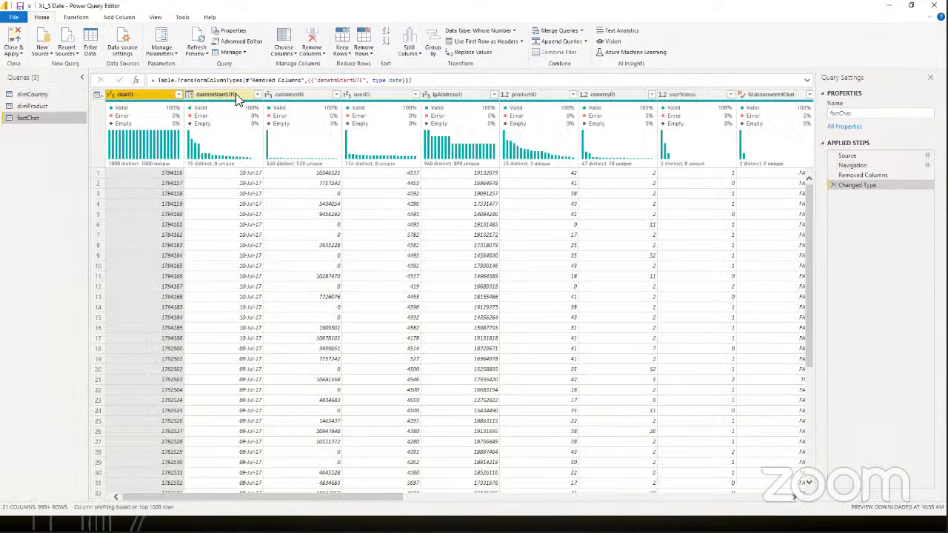
pyautogui.click(235, 97)
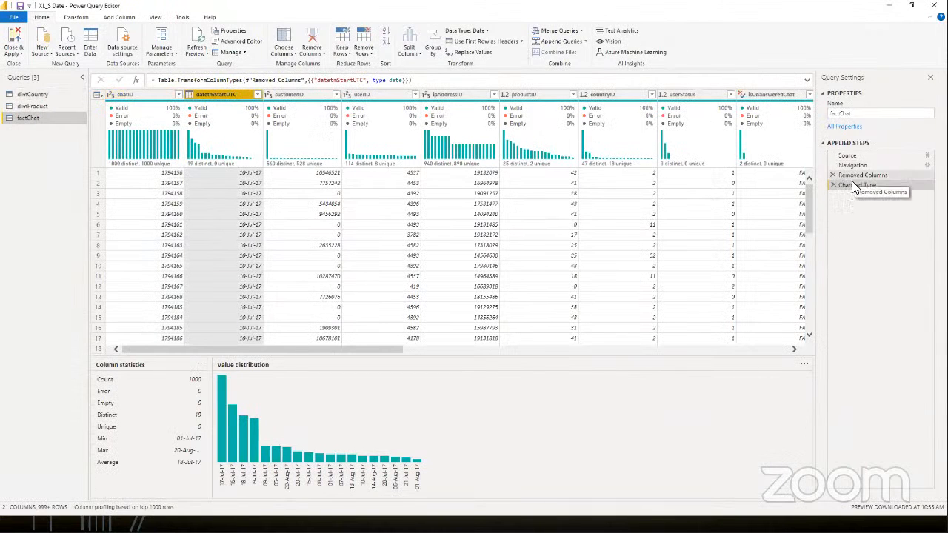
# Step: Go back to factChat's Removed Columns step to examine the datetmStartUTC values and distribution before the type change
pyautogui.click(857, 175)
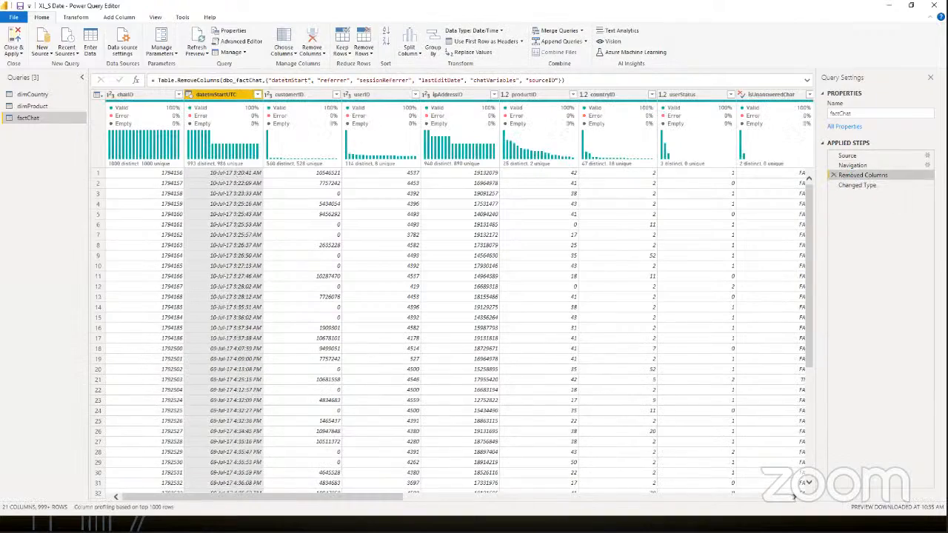
pyautogui.hotkey('ctrl', '1')
pyautogui.click(233, 161)
pyautogui.moveTo(239, 158); pyautogui.dragTo(286, 173)
pyautogui.press('Escape')
pyautogui.click(258, 95)
pyautogui.click(231, 96)
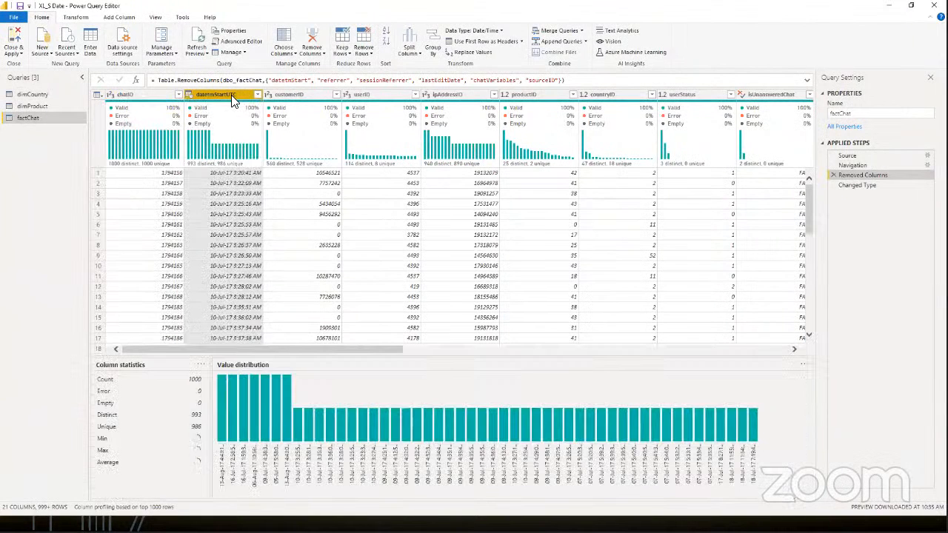
# Step: Look at the data types available for datetmStartUTC, return to the Changed Type step, and close the Power Query Editor with changes applied
pyautogui.rightClick(231, 96)
pyautogui.moveTo(275, 186)
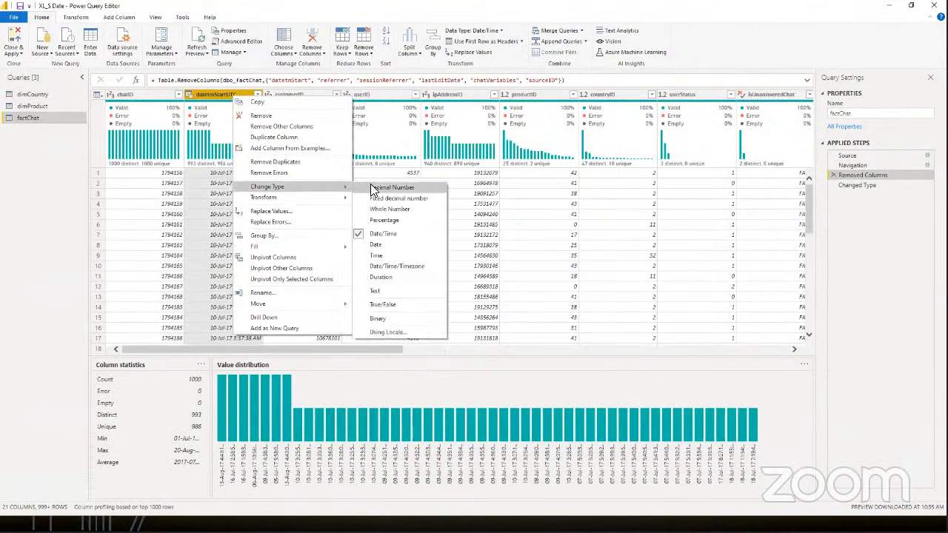
pyautogui.click(828, 186)
pyautogui.click(855, 185)
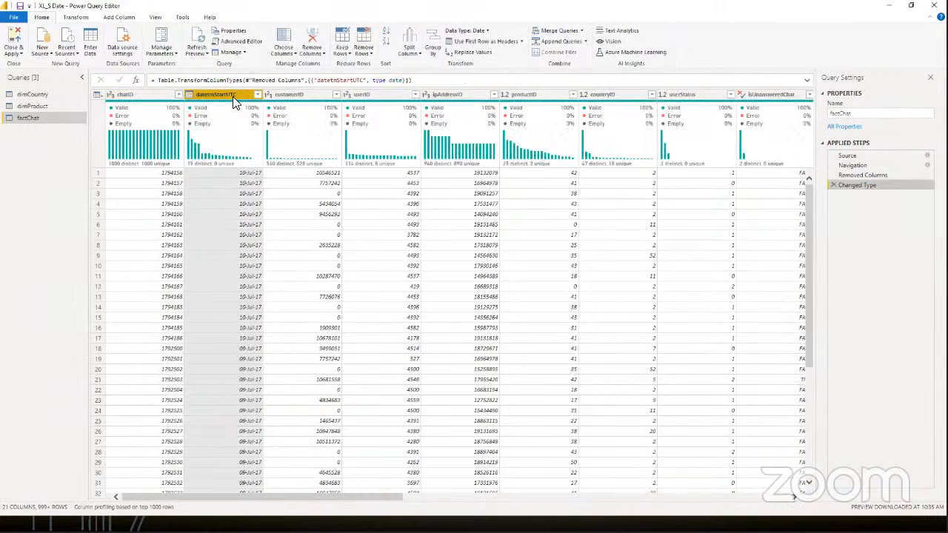
pyautogui.click(11, 39)
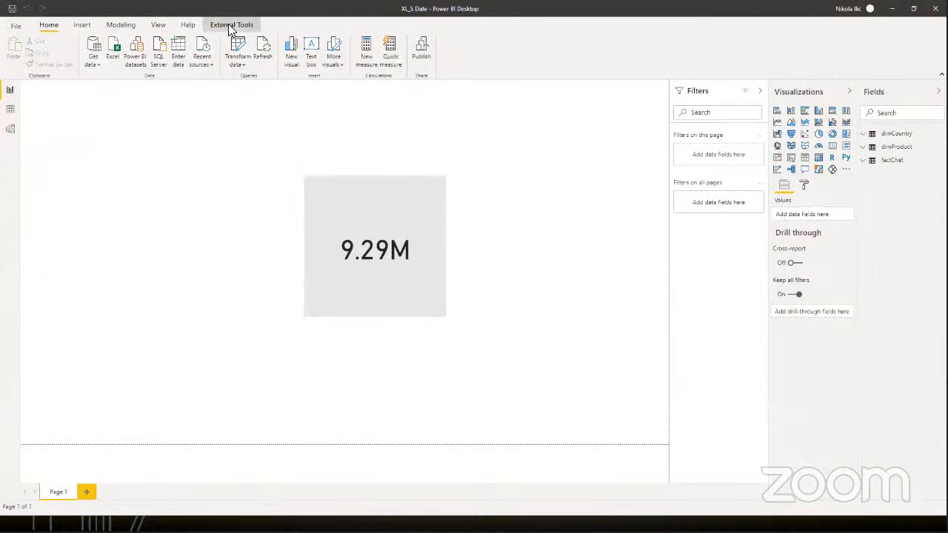
# Step: Launch DAX Studio from the XL_S Date report, generate the model's VertiPaq metrics, and enlarge the metrics area
pyautogui.click(231, 24)
pyautogui.click(14, 48)
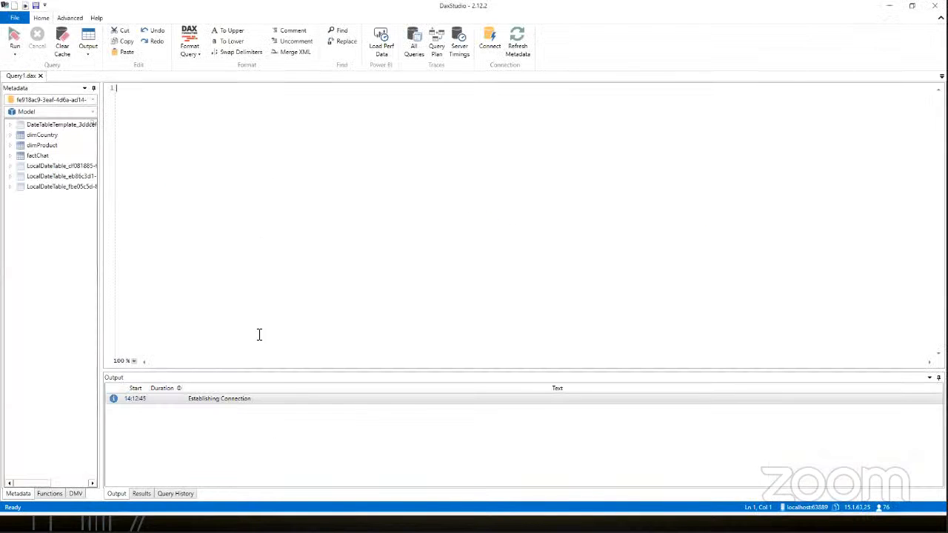
pyautogui.click(69, 18)
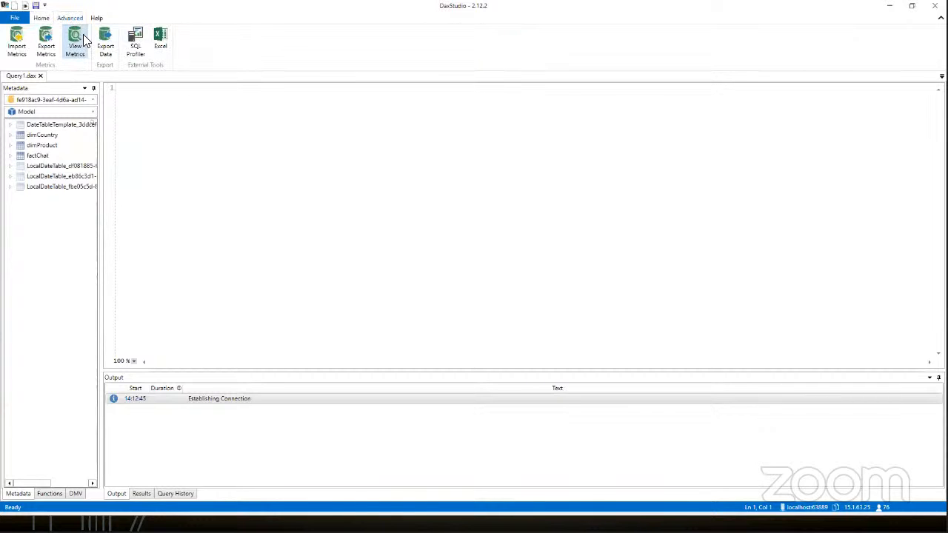
pyautogui.click(75, 40)
pyautogui.moveTo(493, 369); pyautogui.dragTo(483, 210)
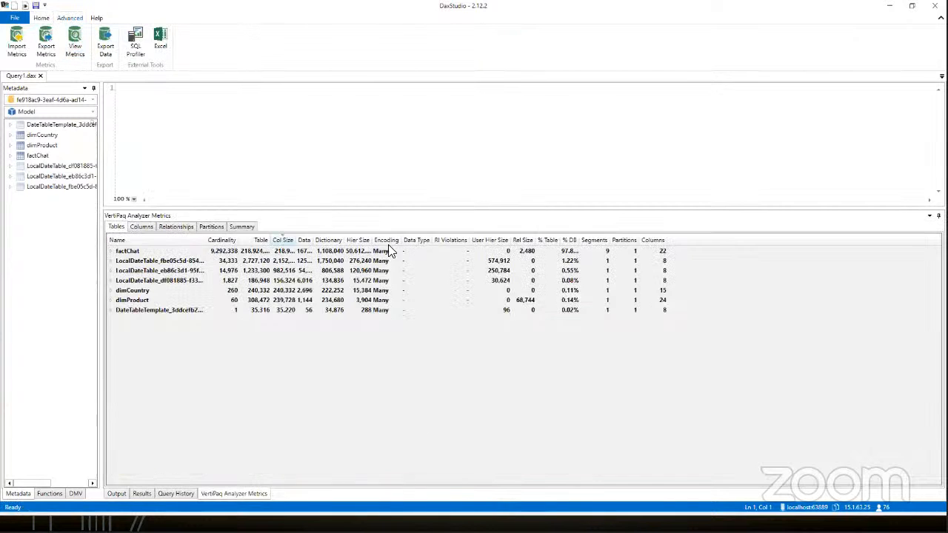
# Step: Check the XL_S Date model's total size in the metrics summary and return to the table metrics
pyautogui.click(241, 227)
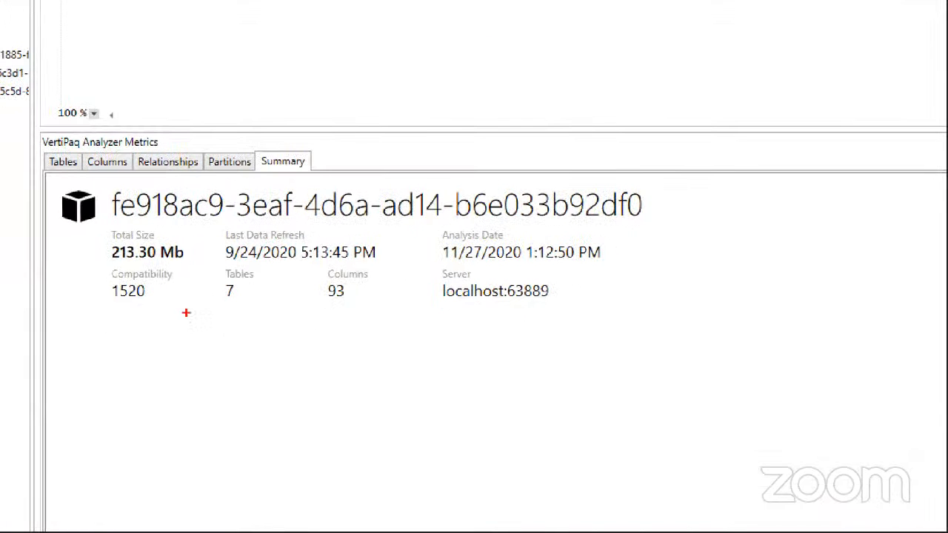
pyautogui.moveTo(111, 236)
pyautogui.mouseDown()
pyautogui.moveTo(104, 270)
pyautogui.moveTo(201, 263)
pyautogui.moveTo(109, 239)
pyautogui.mouseUp()
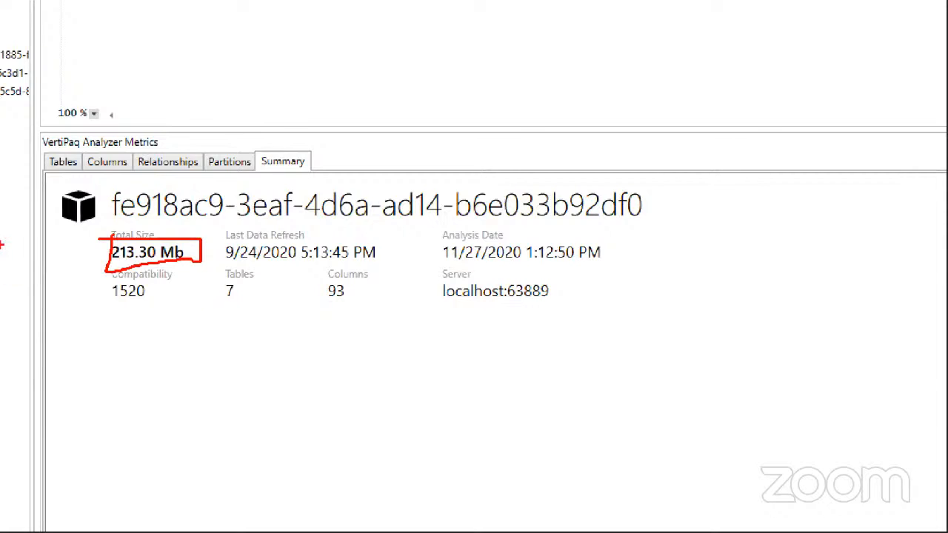
pyautogui.scroll(10, 127, 211)
pyautogui.scroll(-10, 187, 314)
pyautogui.press('Escape')
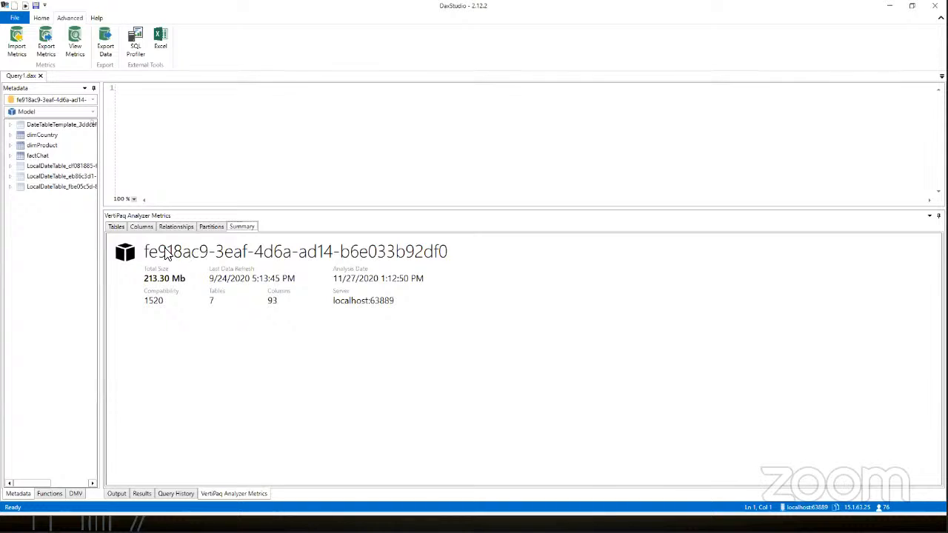
pyautogui.click(117, 227)
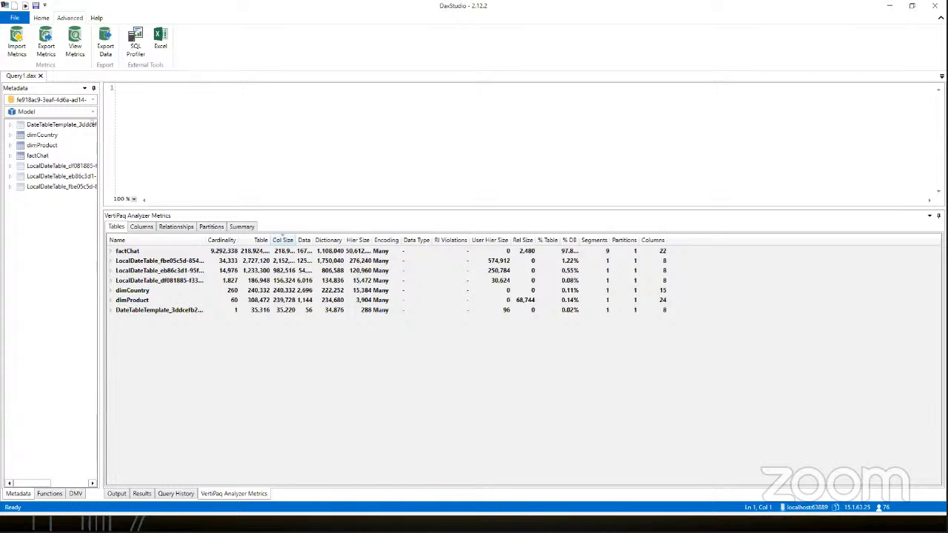
# Step: Switch to XL to S.sql in SQL Server Management Studio and run the factChat query that rounds datetmStartUTC to the starting hour, checking the rounded values
pyautogui.hotkey('alt', 'Tab')
pyautogui.click(295, 67)
pyautogui.click(291, 60)
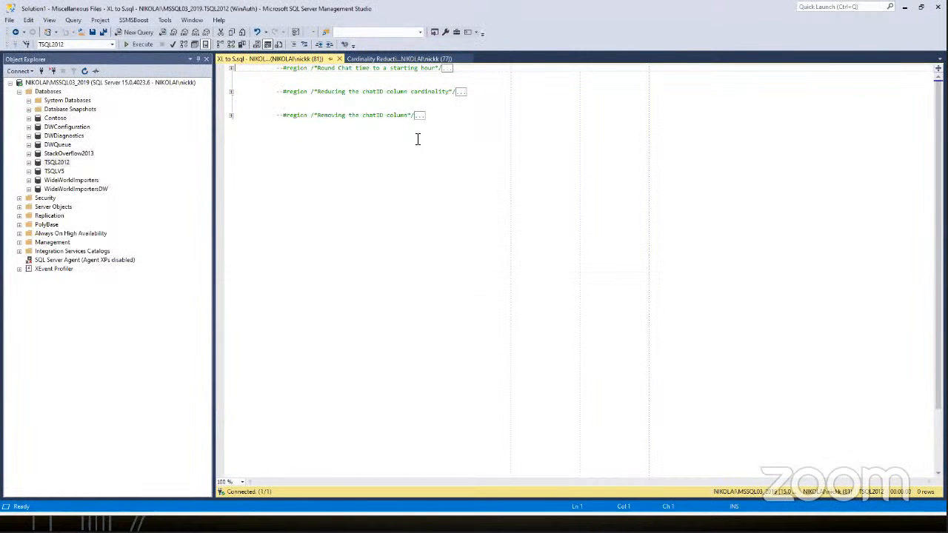
pyautogui.click(231, 68)
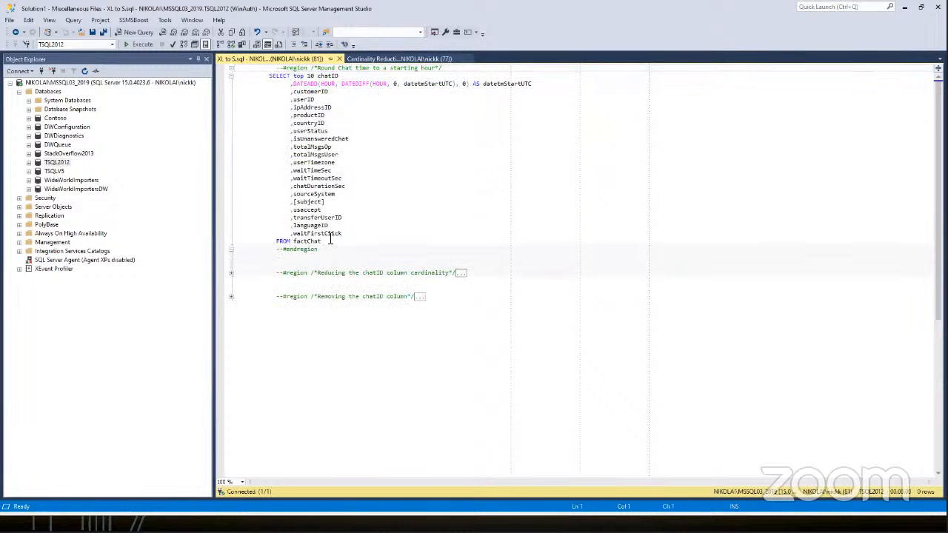
pyautogui.moveTo(324, 240); pyautogui.dragTo(222, 81)
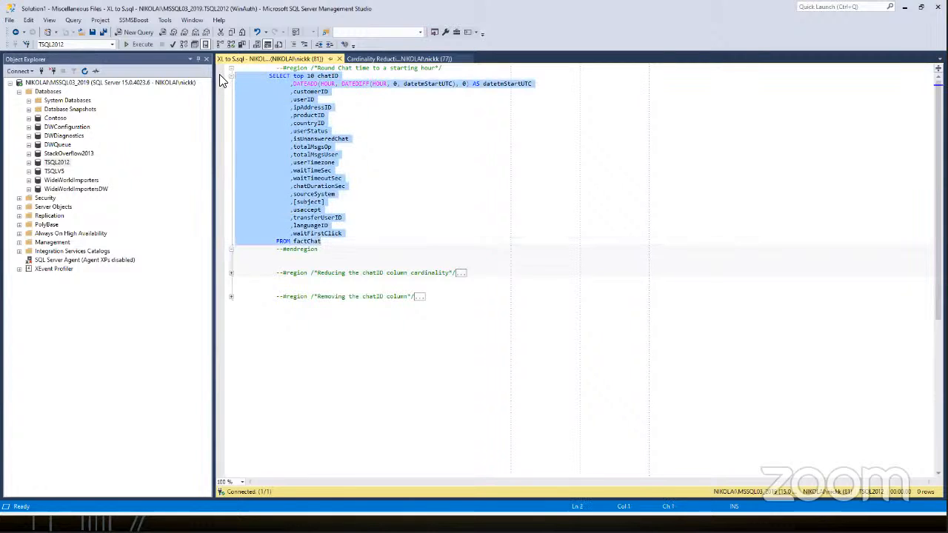
pyautogui.press('F5')
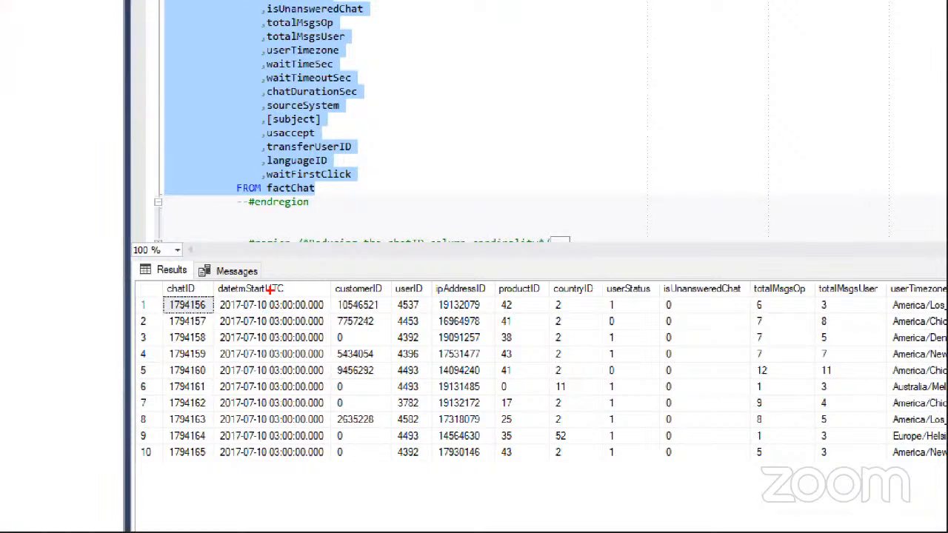
pyautogui.moveTo(268, 303)
pyautogui.mouseDown()
pyautogui.moveTo(270, 315)
pyautogui.moveTo(328, 310)
pyautogui.mouseUp()
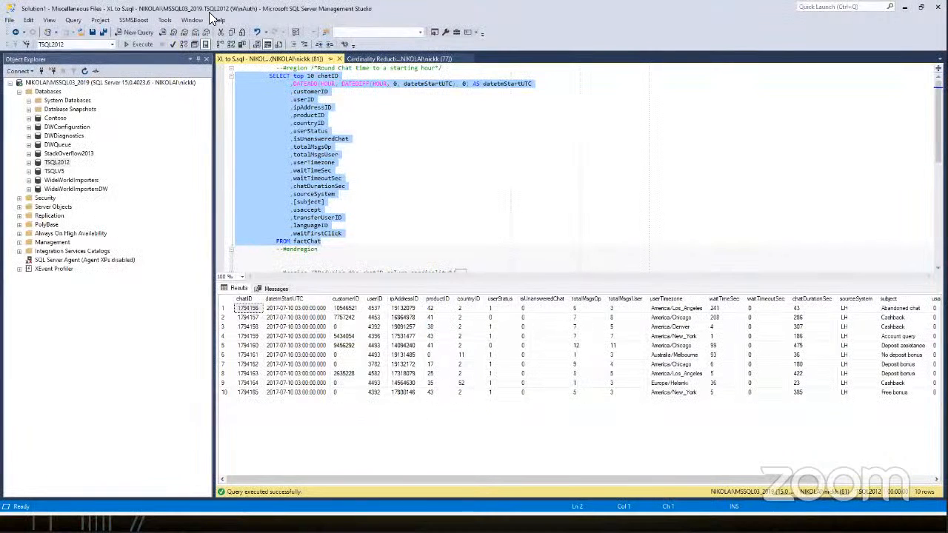
# Step: Switch to the XL_S Hour report in Power BI Desktop, view factChat's source query in the Power Query Editor, and close the editor
pyautogui.hotkey('alt', 'Tab')
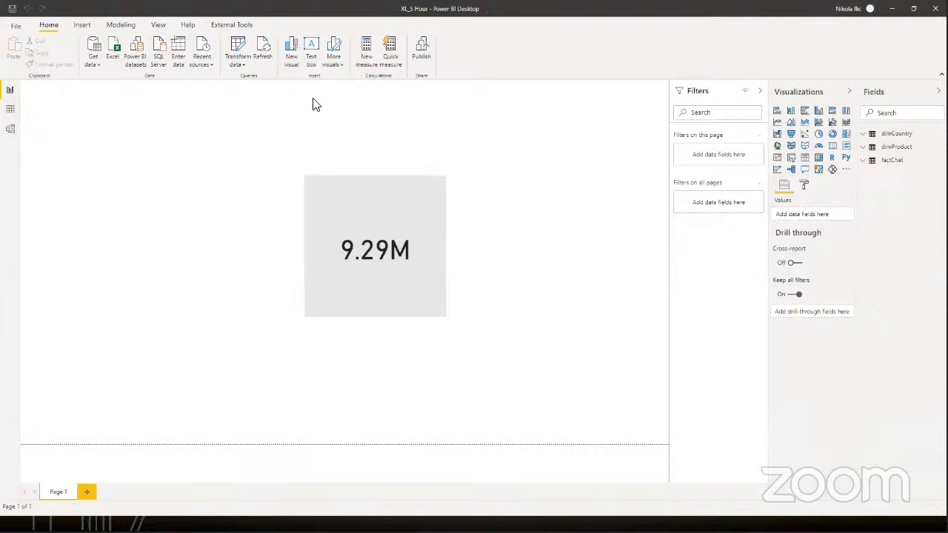
pyautogui.click(237, 49)
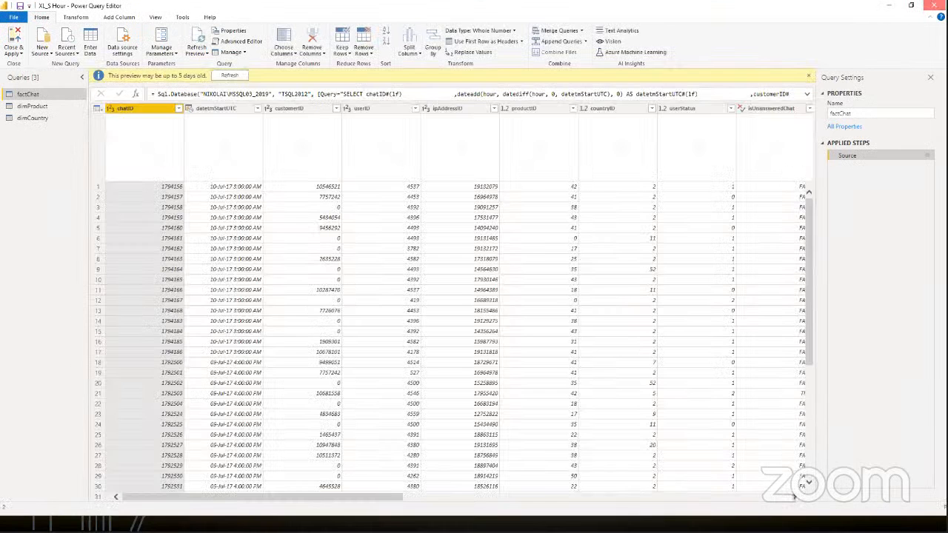
pyautogui.click(934, 5)
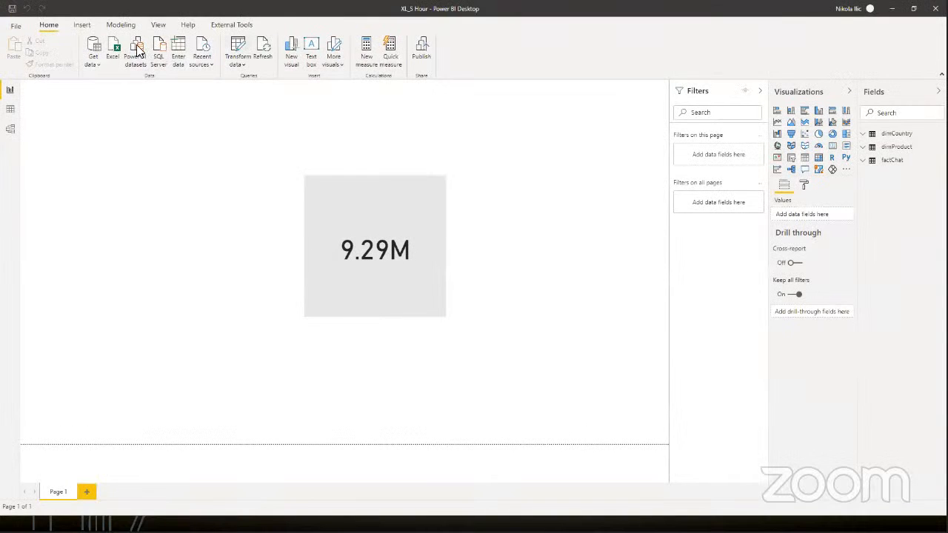
# Step: Launch DAX Studio from the XL_S Hour report, generate the model's VertiPaq metrics, and check the total size in the summary
pyautogui.click(226, 25)
pyautogui.click(16, 48)
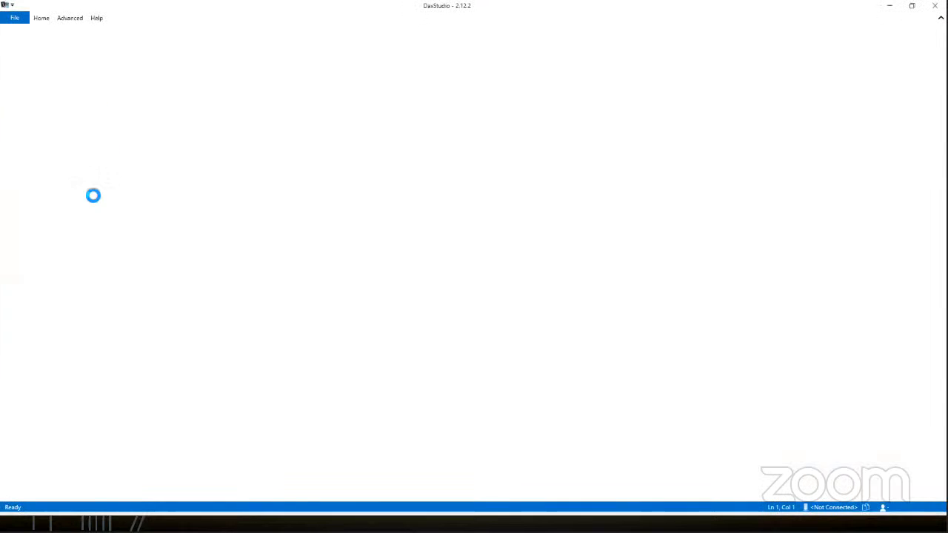
pyautogui.click(70, 18)
pyautogui.click(76, 43)
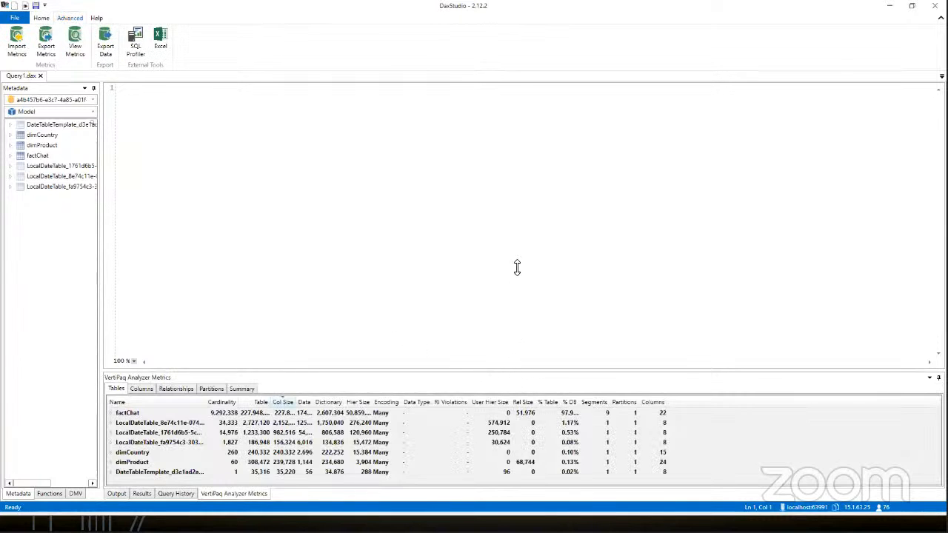
pyautogui.click(242, 230)
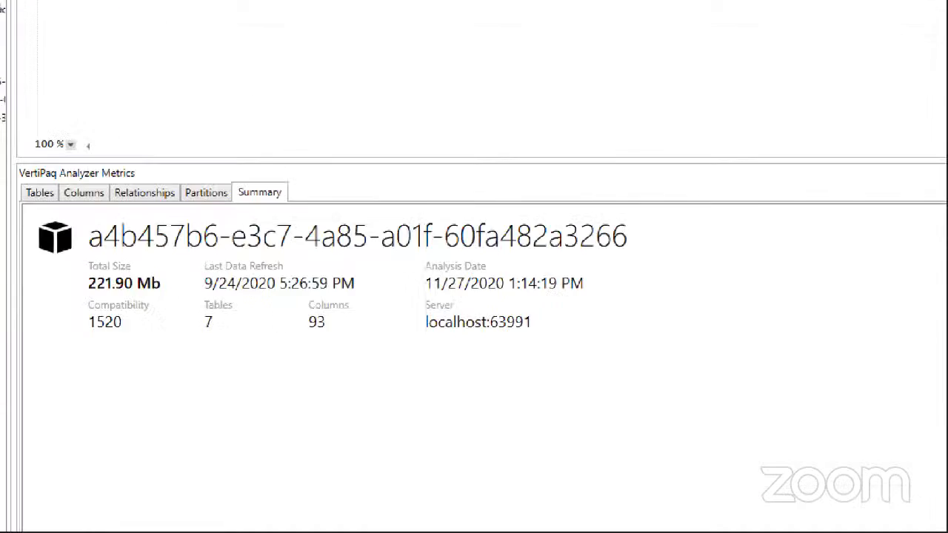
pyautogui.moveTo(80, 260)
pyautogui.mouseDown()
pyautogui.moveTo(77, 287)
pyautogui.moveTo(90, 298)
pyautogui.moveTo(188, 281)
pyautogui.moveTo(107, 248)
pyautogui.mouseUp()
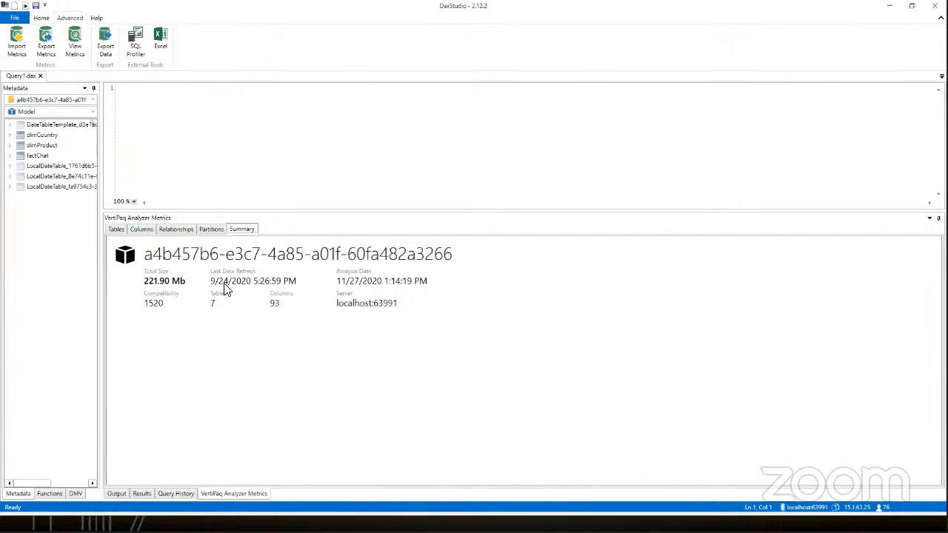
# Step: Expand factChat in the table metrics and examine the cardinality and size of its columns, especially datetmStartUTC
pyautogui.click(116, 229)
pyautogui.click(111, 253)
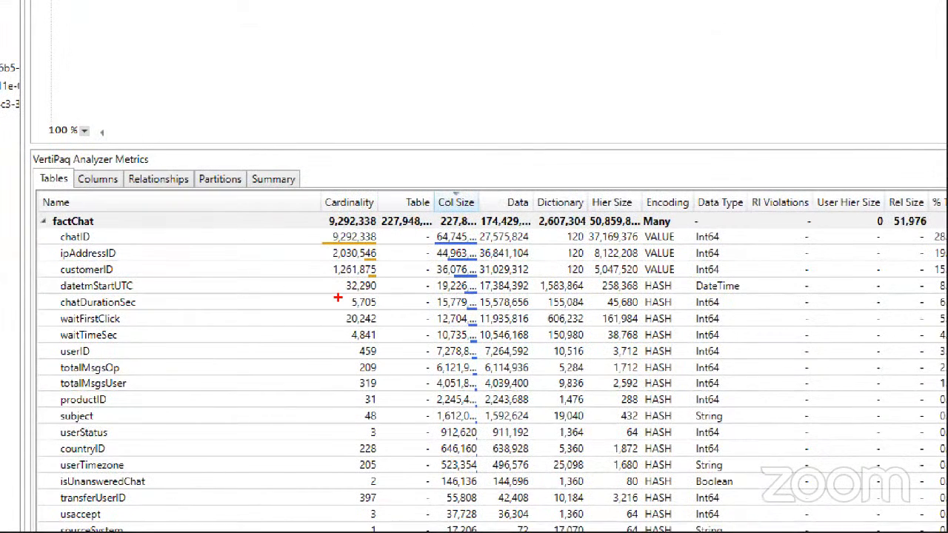
pyautogui.moveTo(323, 292); pyautogui.dragTo(376, 292)
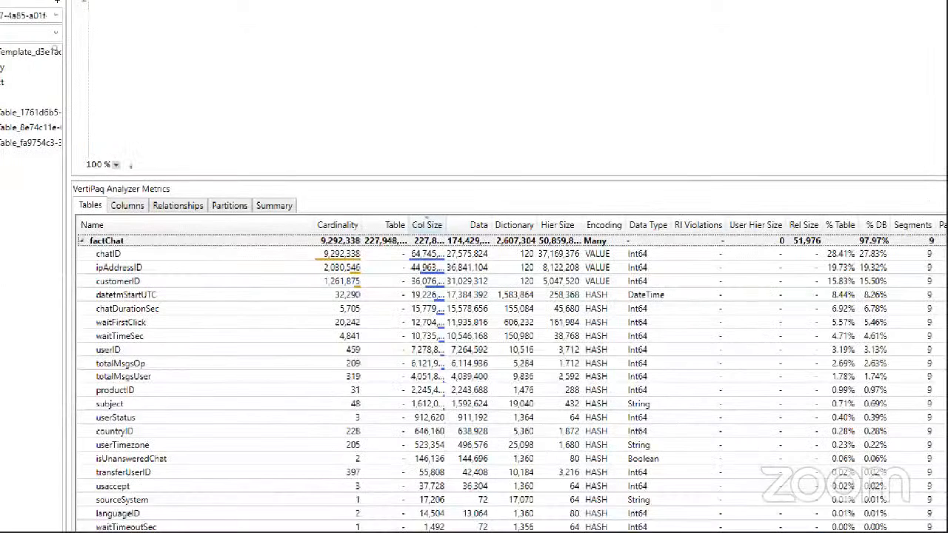
pyautogui.moveTo(76, 273)
pyautogui.mouseDown()
pyautogui.moveTo(168, 280)
pyautogui.moveTo(126, 251)
pyautogui.moveTo(125, 281)
pyautogui.moveTo(137, 289)
pyautogui.mouseUp()
pyautogui.moveTo(100, 355); pyautogui.dragTo(123, 372)
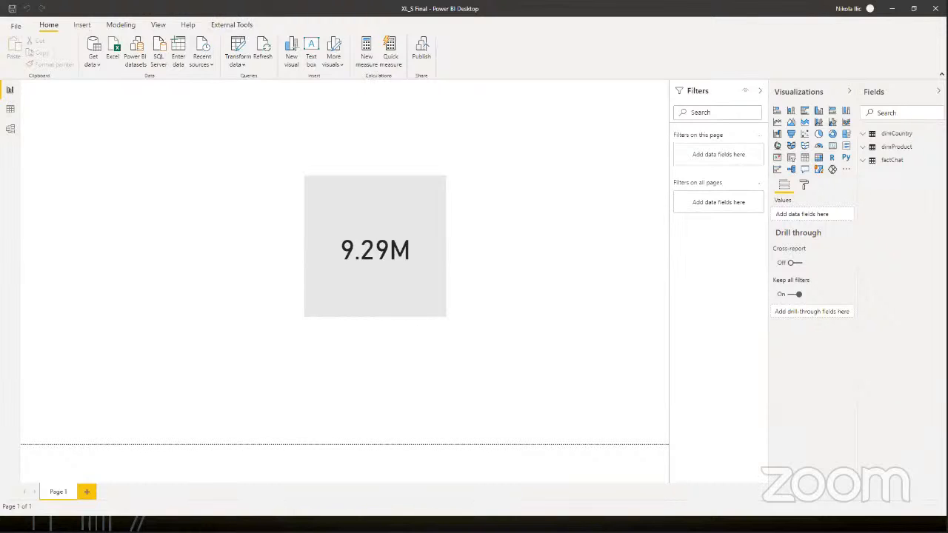
# Step: Launch DAX Studio from the XL_S Final report, generate the model's VertiPaq metrics, and enlarge the metrics area
pyautogui.click(237, 27)
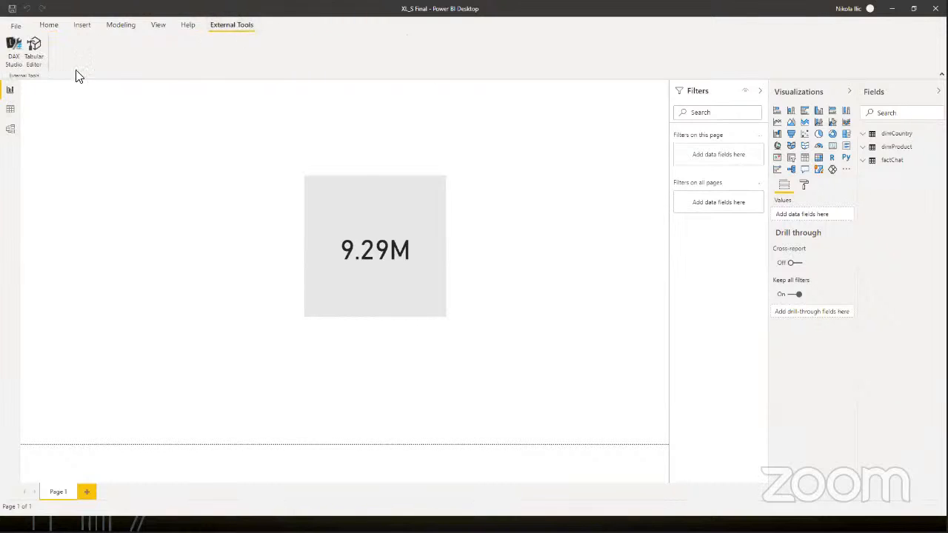
pyautogui.click(14, 50)
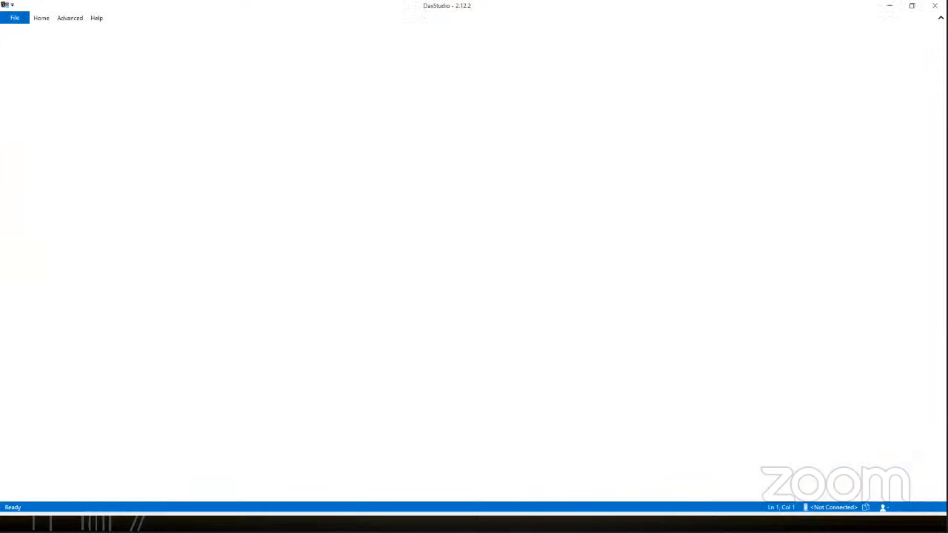
pyautogui.click(77, 18)
pyautogui.click(77, 43)
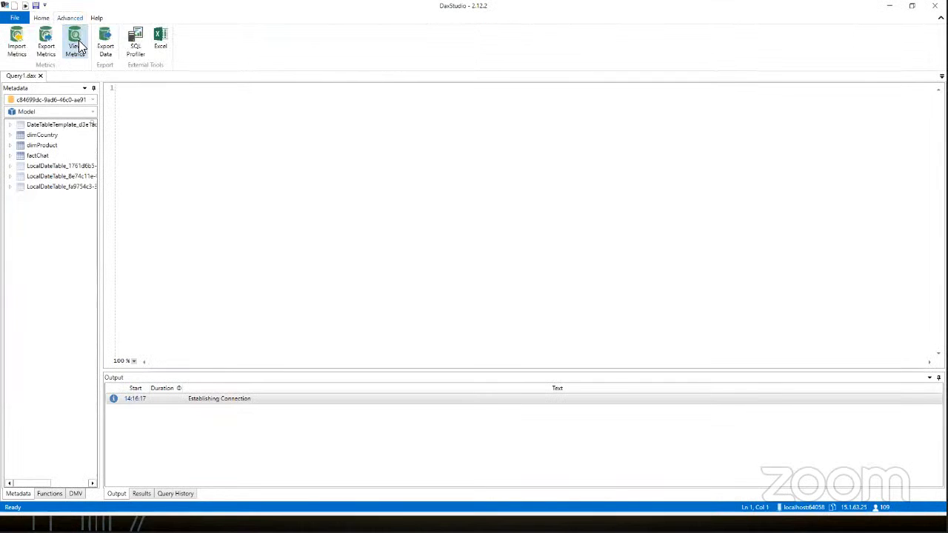
pyautogui.moveTo(510, 370); pyautogui.dragTo(505, 208)
# Step: Check the XL_S Final model's total size in the metrics summary and the LocalDateTable tables in its metadata
pyautogui.click(241, 225)
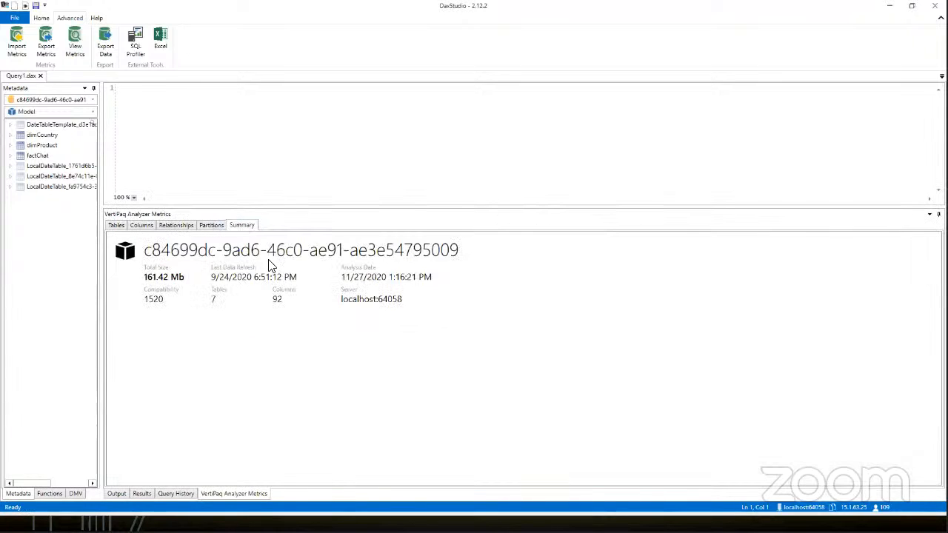
pyautogui.moveTo(145, 264)
pyautogui.mouseDown()
pyautogui.moveTo(139, 278)
pyautogui.moveTo(189, 284)
pyautogui.mouseUp()
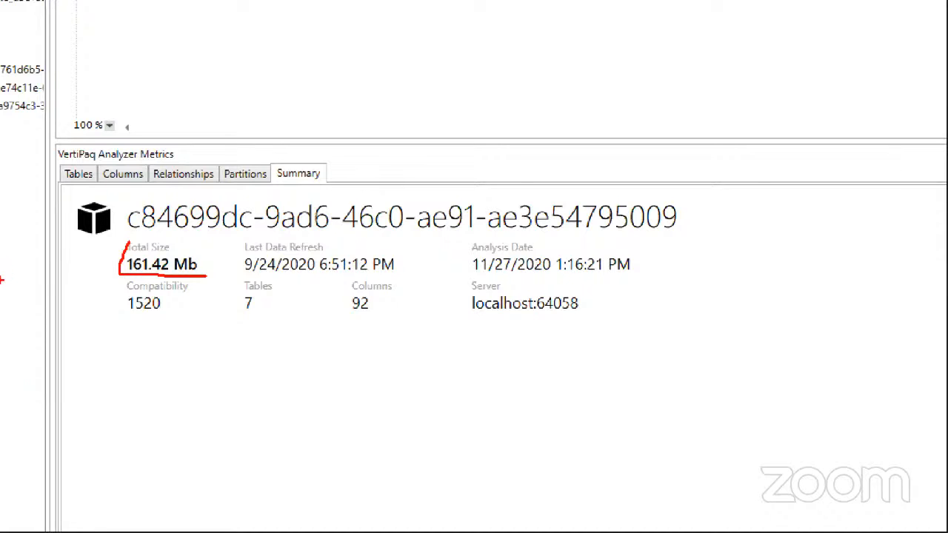
pyautogui.press('Escape')
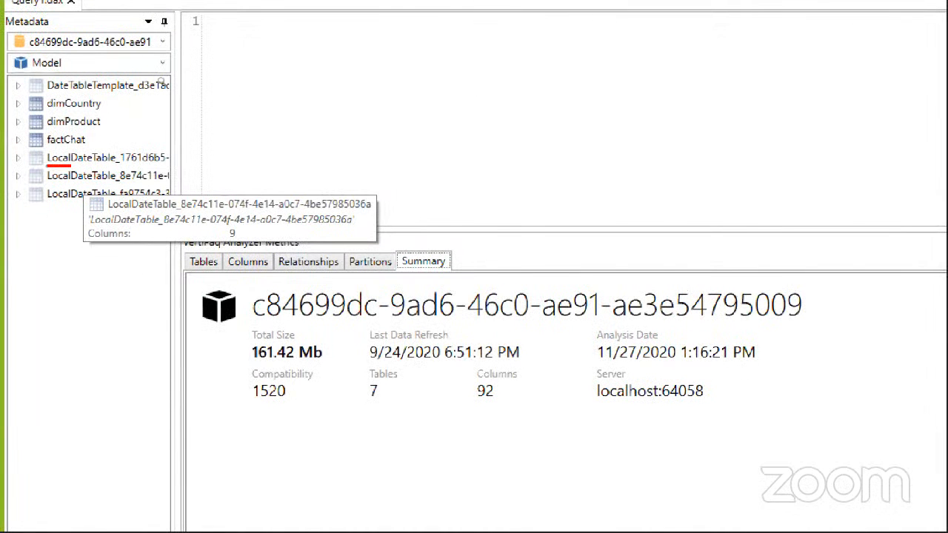
pyautogui.moveTo(70, 165); pyautogui.dragTo(165, 165)
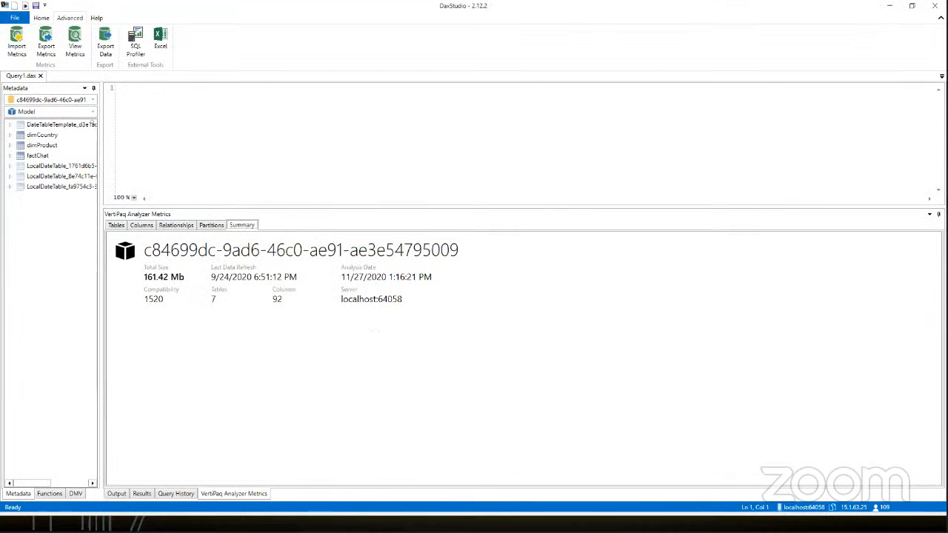
# Step: Switch to the XL_S Final report in Power BI Desktop and disable Auto date/time in the current file's data load options
pyautogui.hotkey('alt', 'Tab')
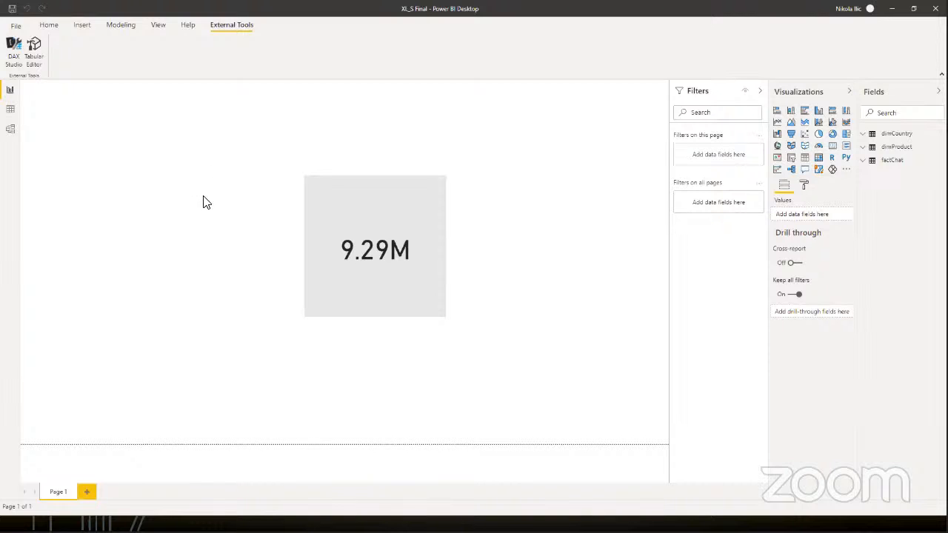
pyautogui.click(13, 26)
pyautogui.click(49, 182)
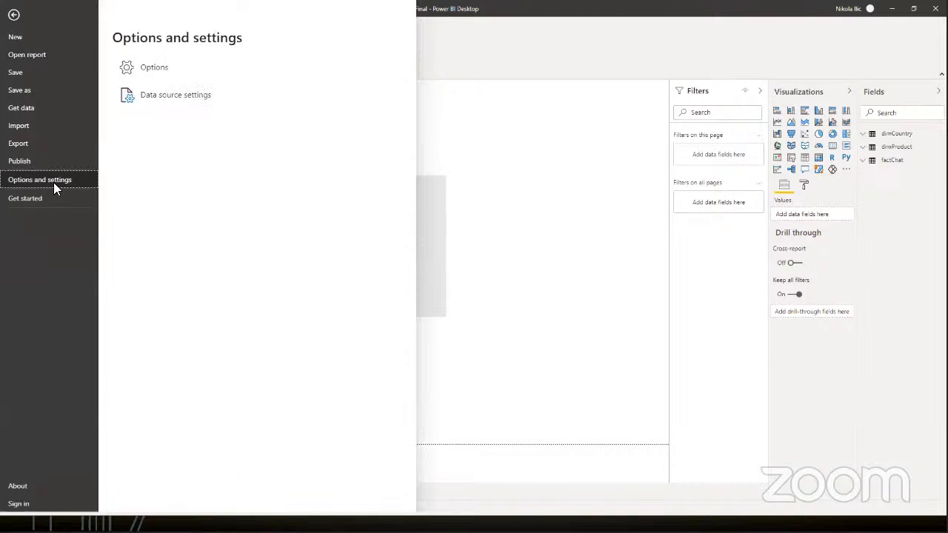
pyautogui.click(148, 74)
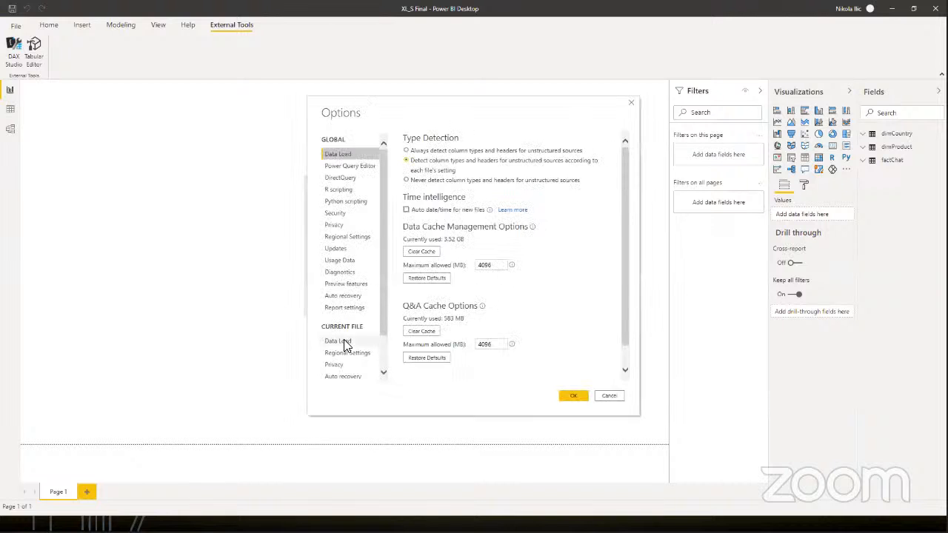
pyautogui.click(341, 340)
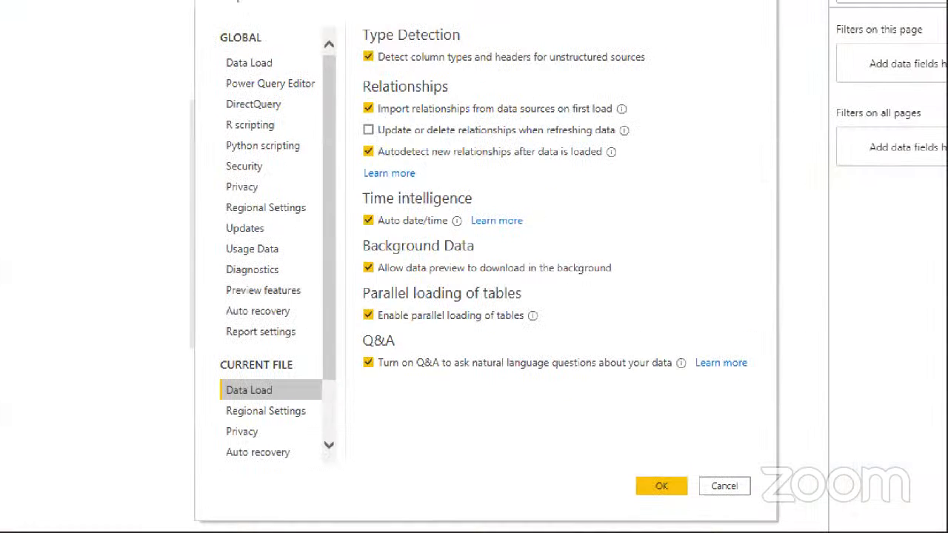
pyautogui.moveTo(402, 218)
pyautogui.mouseDown()
pyautogui.moveTo(404, 246)
pyautogui.moveTo(555, 250)
pyautogui.mouseUp()
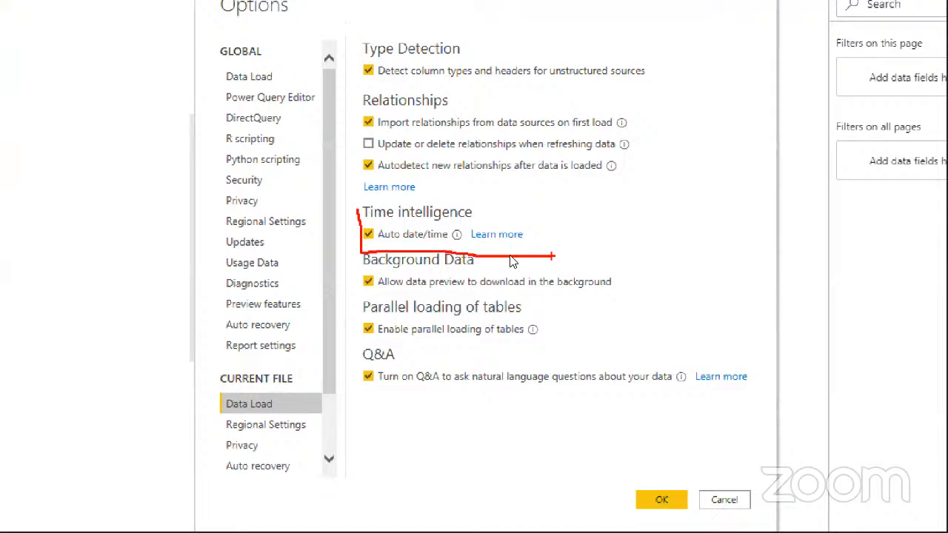
pyautogui.click(368, 234)
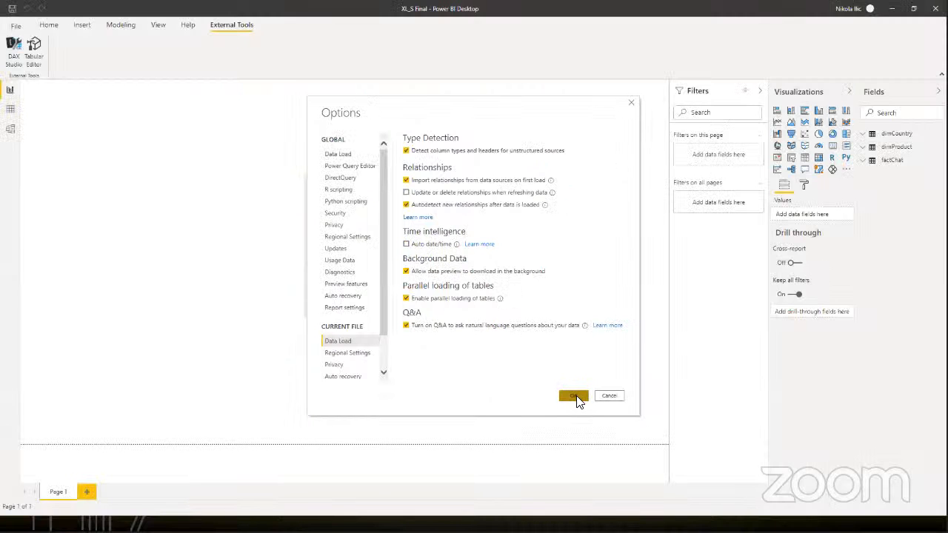
pyautogui.click(577, 400)
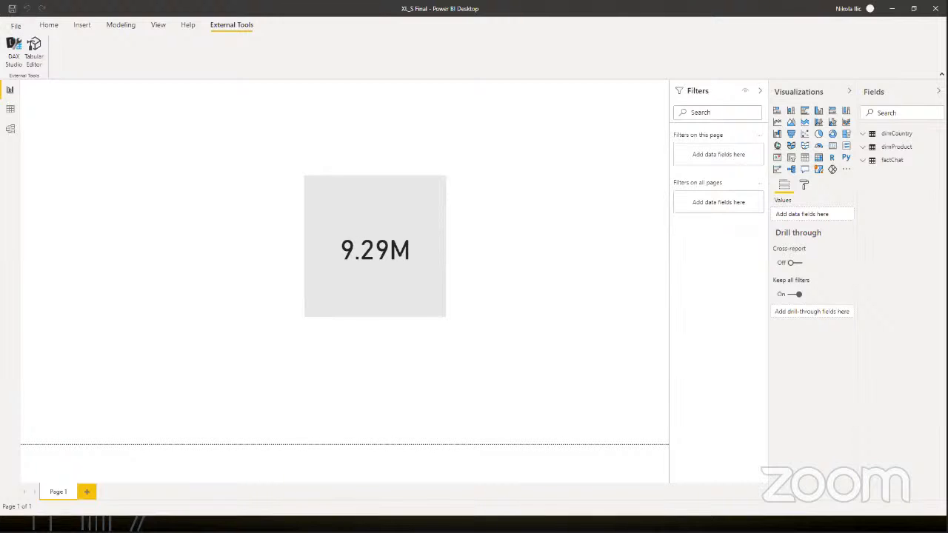
# Step: Return to DAX Studio and check the XL_S Final model's updated table list and refreshed total size
pyautogui.hotkey('alt', 'Tab')
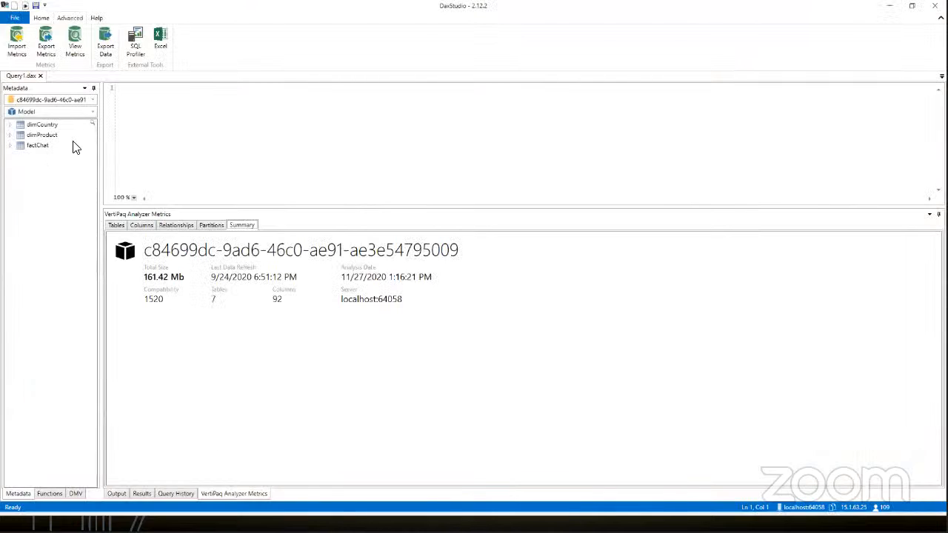
pyautogui.moveTo(77, 141); pyautogui.dragTo(61, 138)
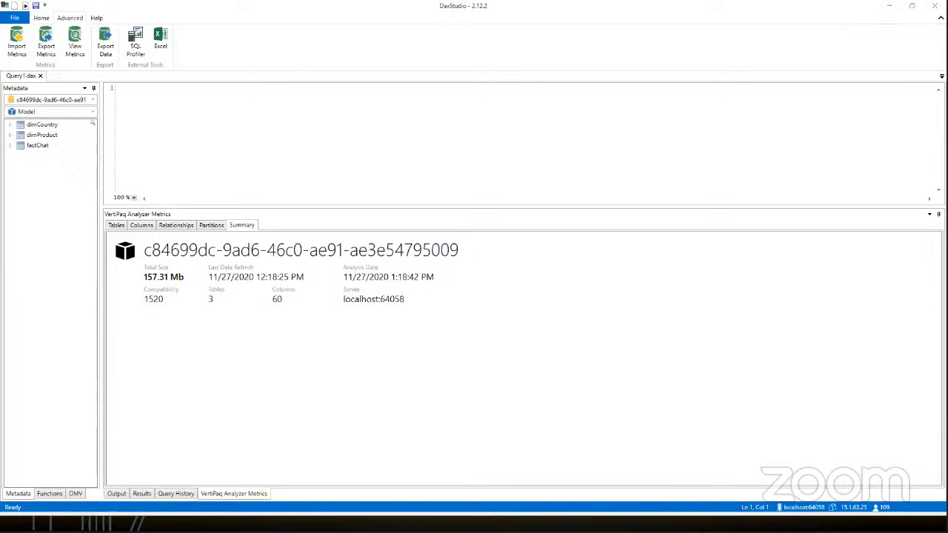
pyautogui.hotkey('alt', 'Tab')
pyautogui.click(169, 277)
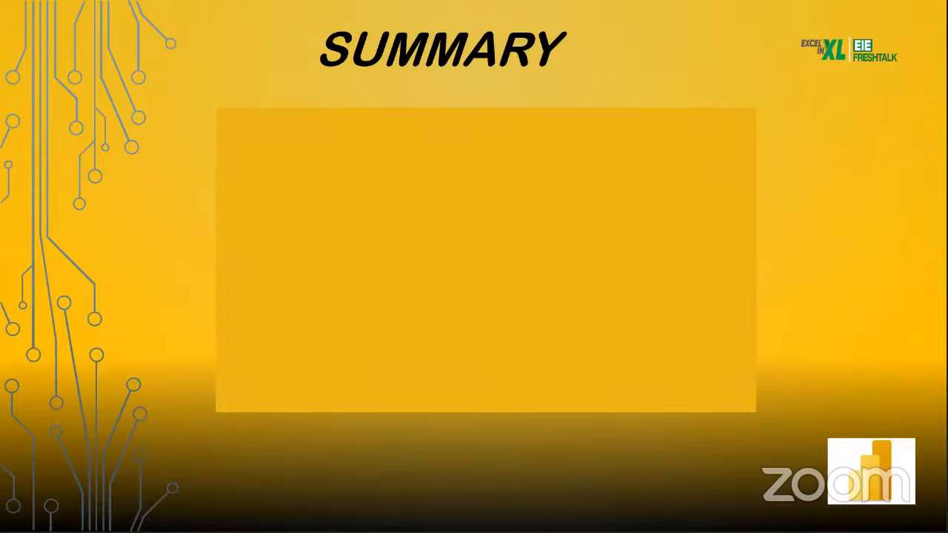
pyautogui.click(218, 317)
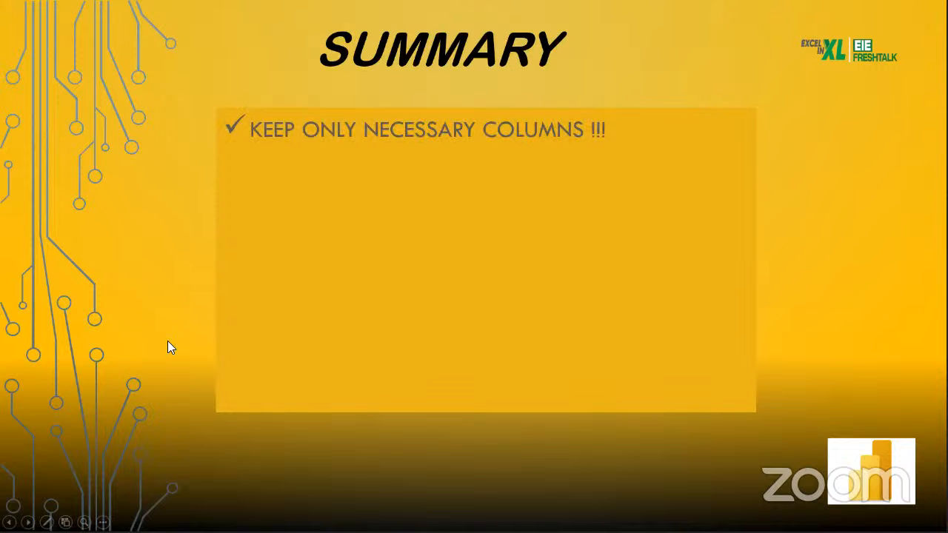